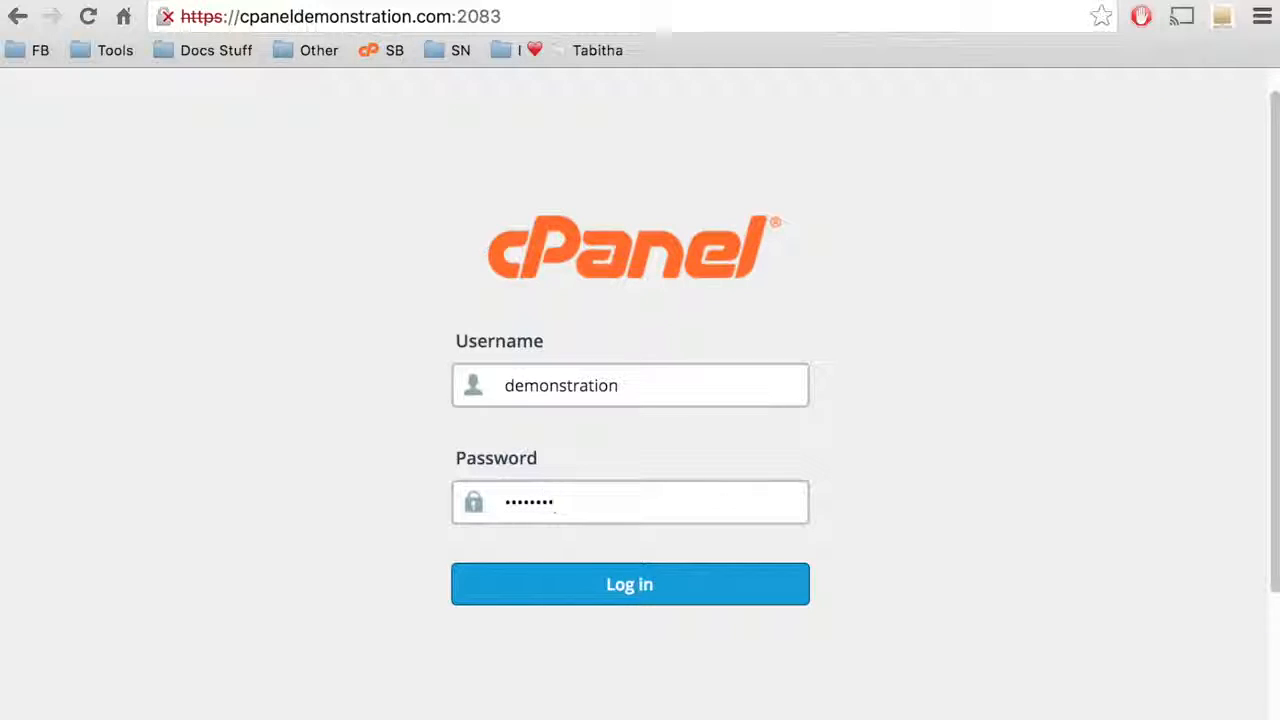
# Log in to cPanel and open Directory Privacy at the web root, public_html.
pyautogui.click(650, 569)
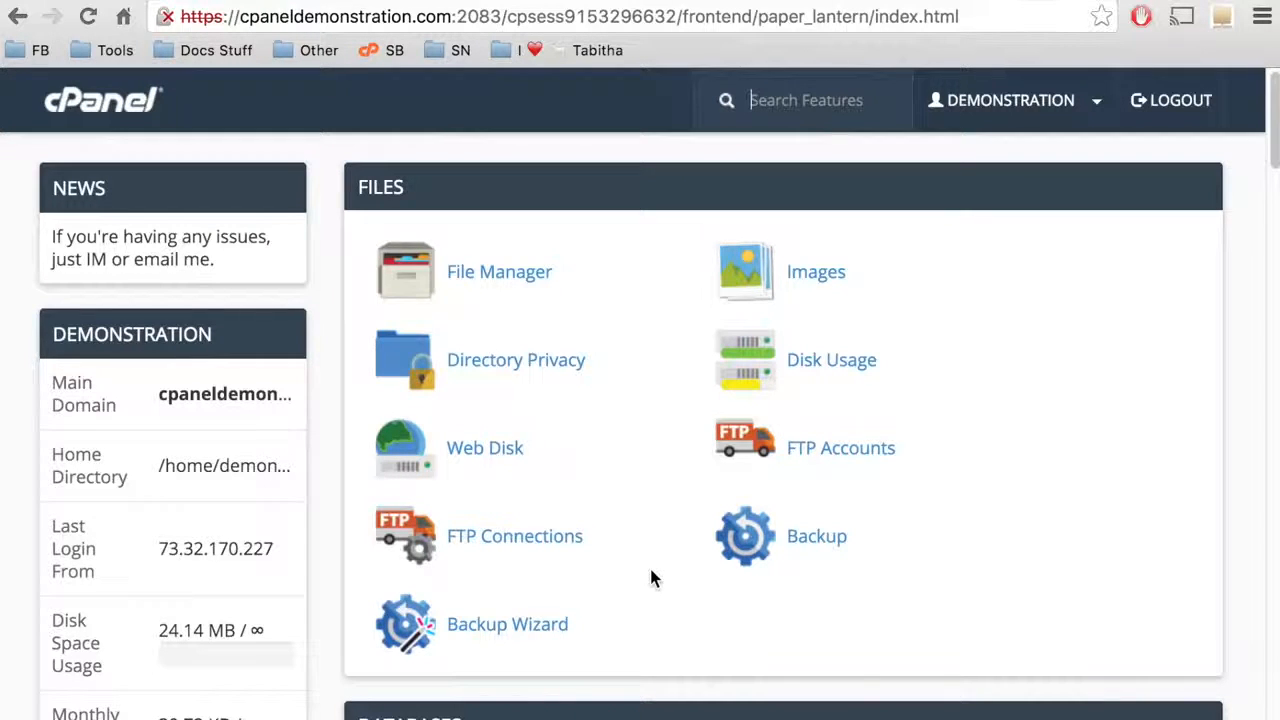
pyautogui.click(573, 366)
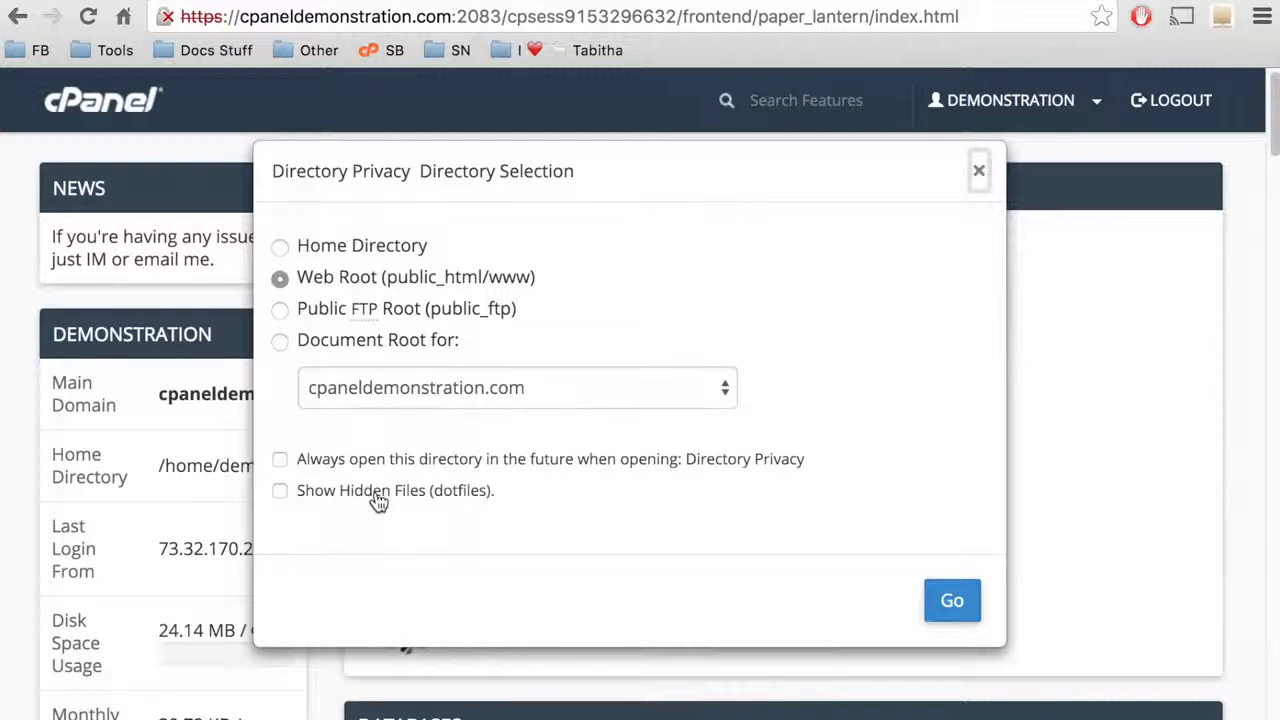
pyautogui.click(349, 281)
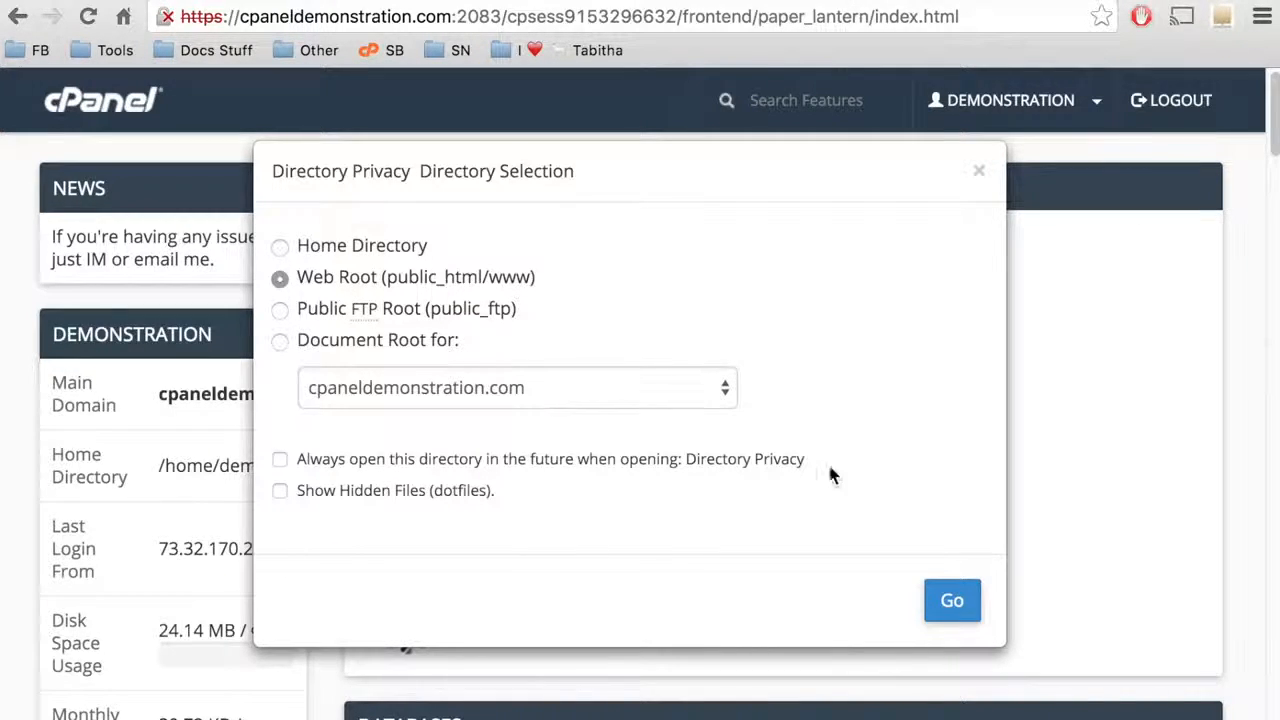
pyautogui.click(950, 601)
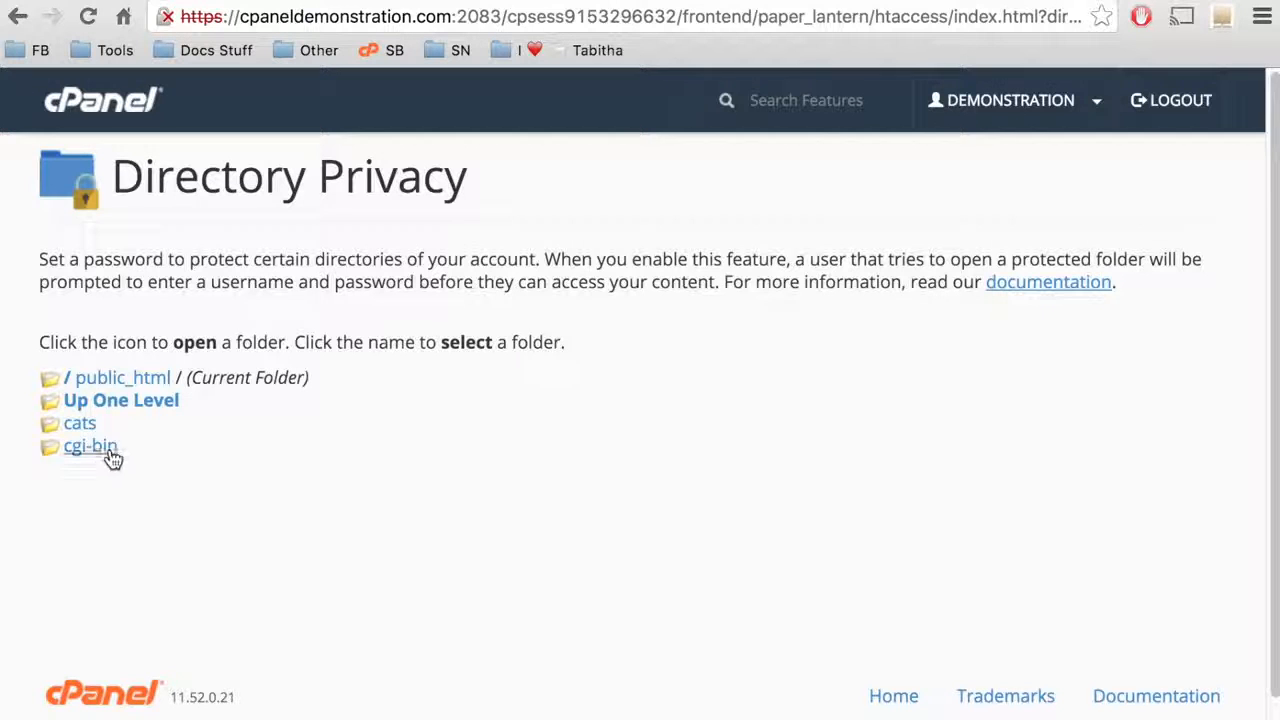
# Select the cats folder in public_html to show its privacy settings.
pyautogui.click(48, 424)
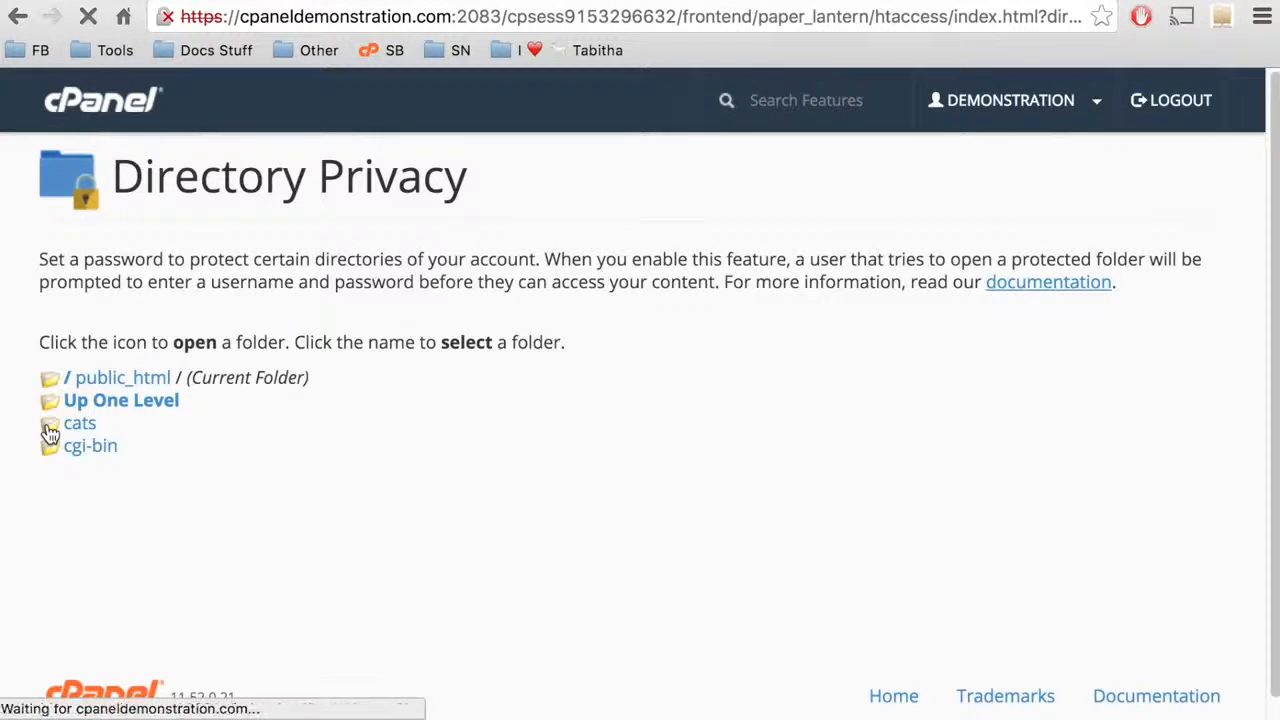
pyautogui.click(119, 405)
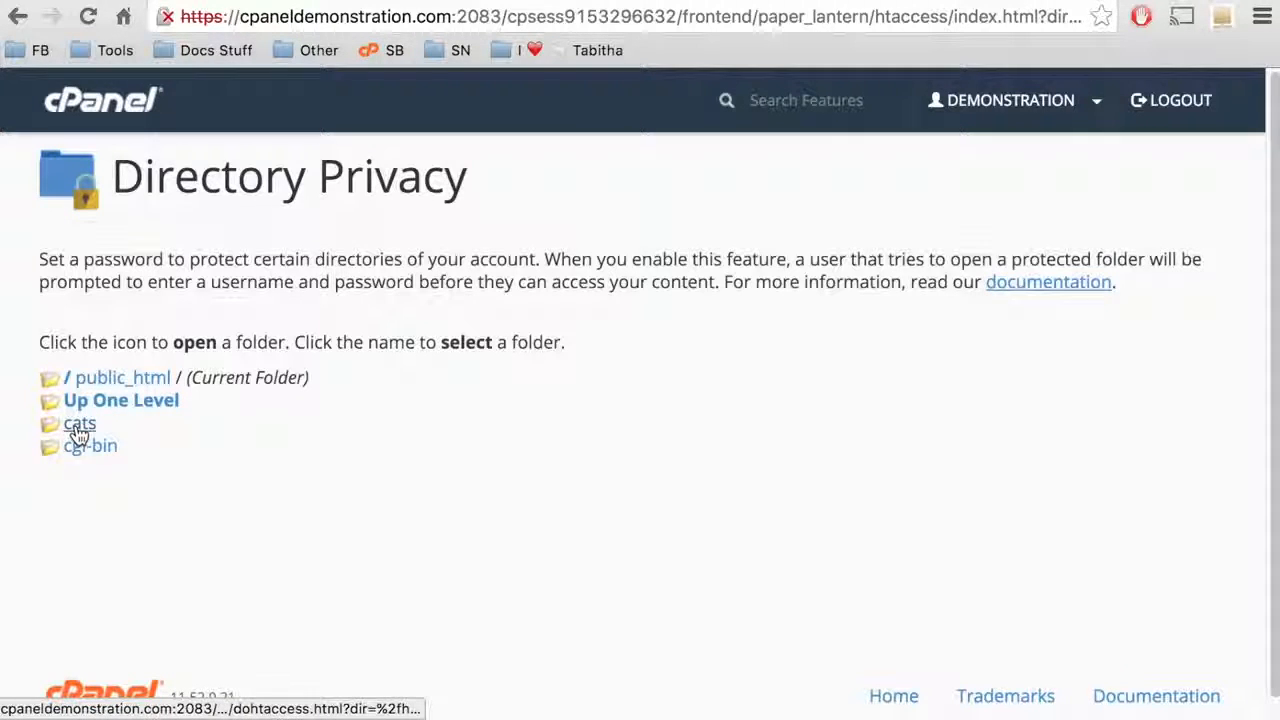
pyautogui.click(79, 430)
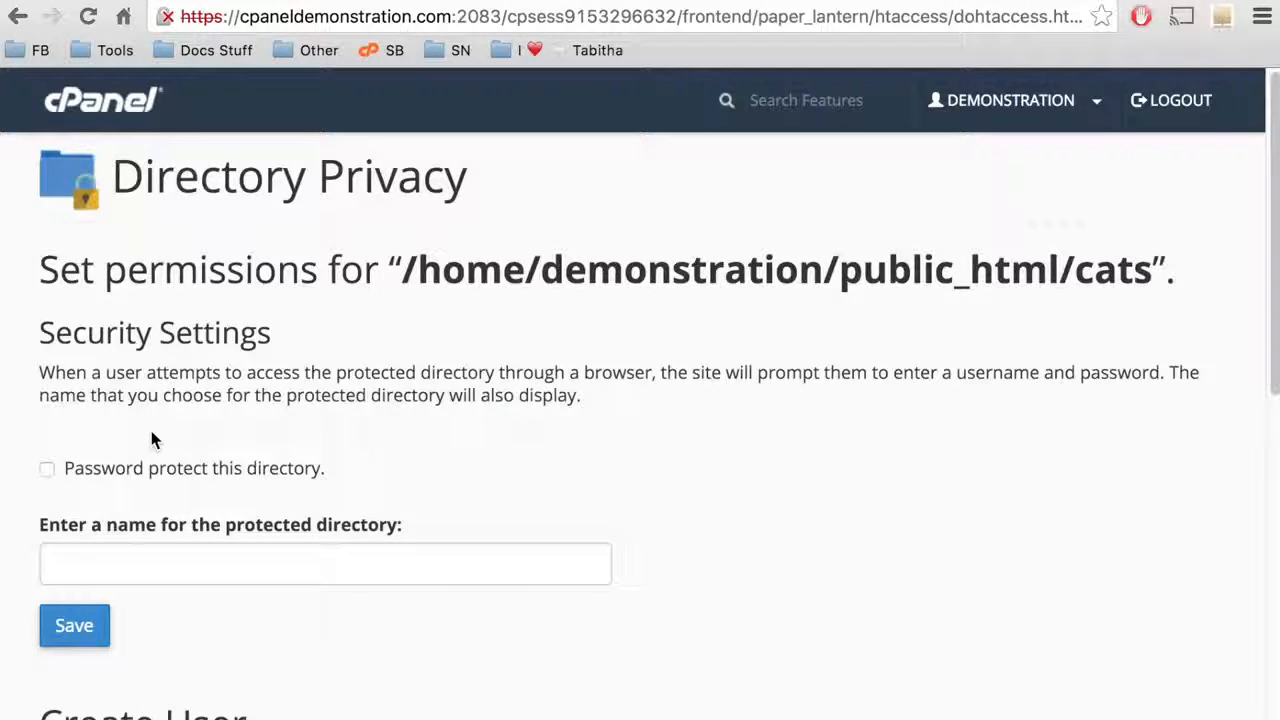
# Password-protect the cats folder under the name 'catsfolder' and save.
pyautogui.click(156, 471)
pyautogui.click(172, 549)
pyautogui.write('catsfolder')
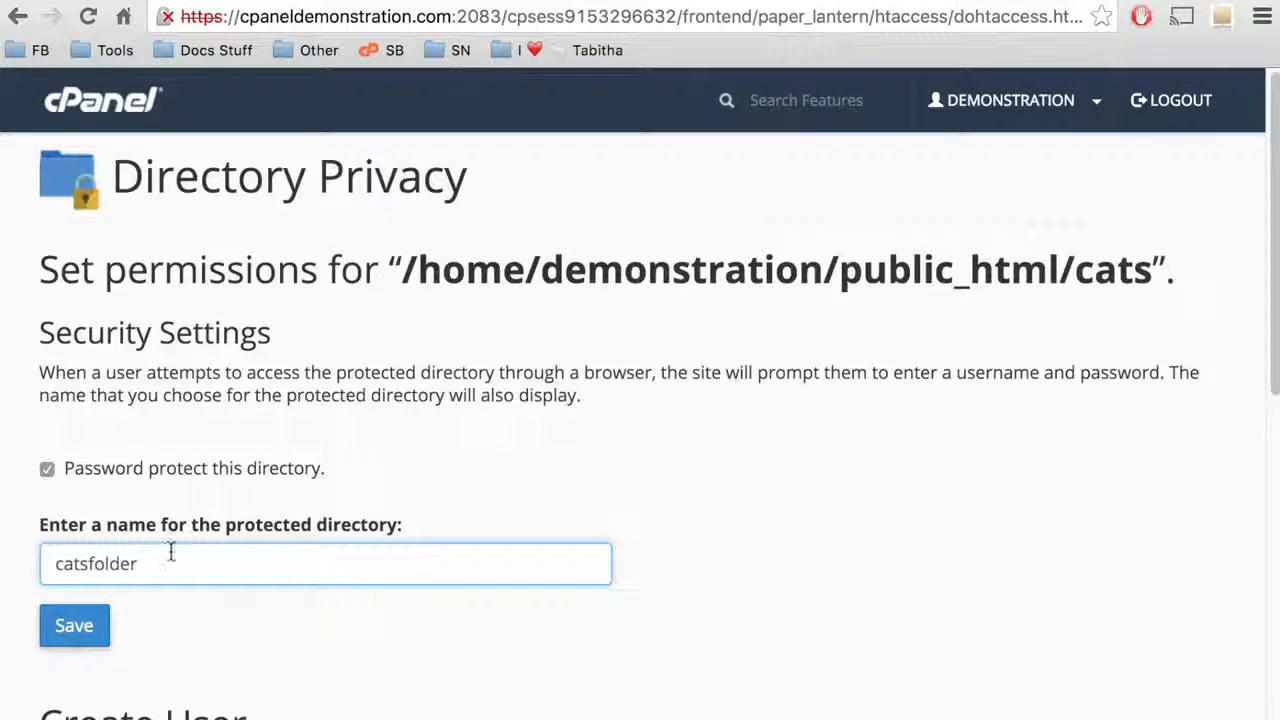
pyautogui.click(88, 628)
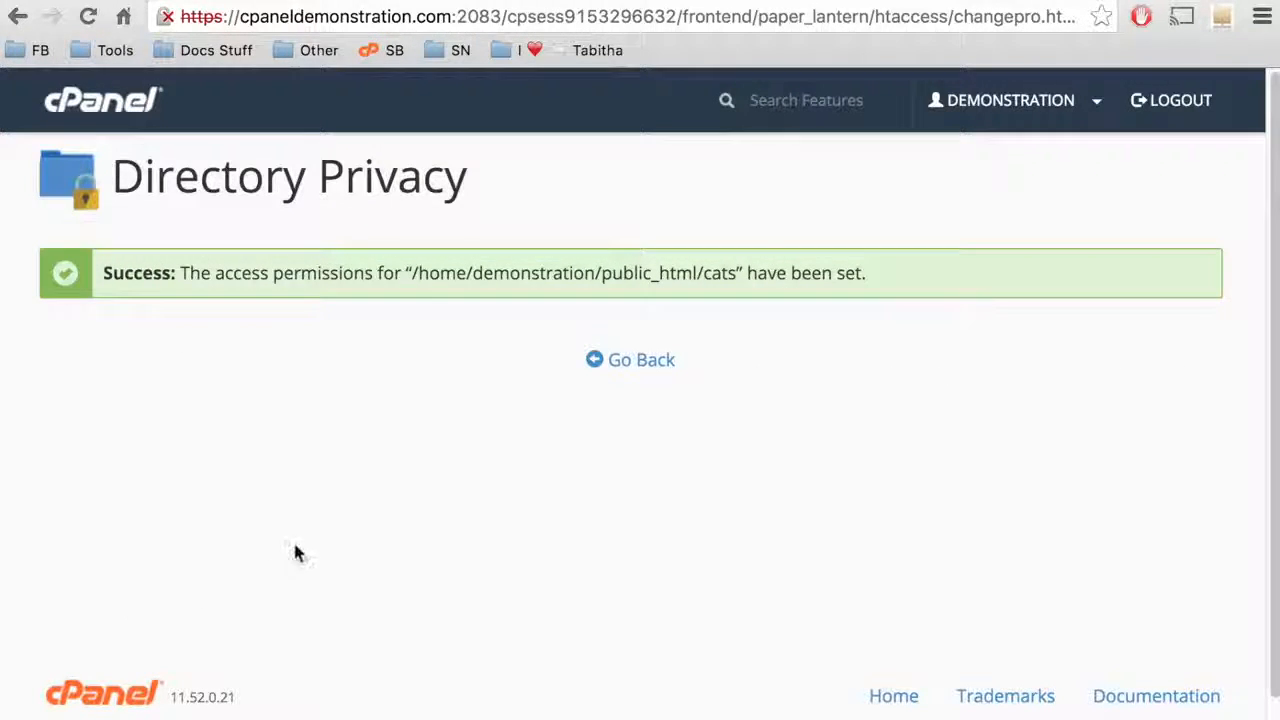
pyautogui.click(668, 372)
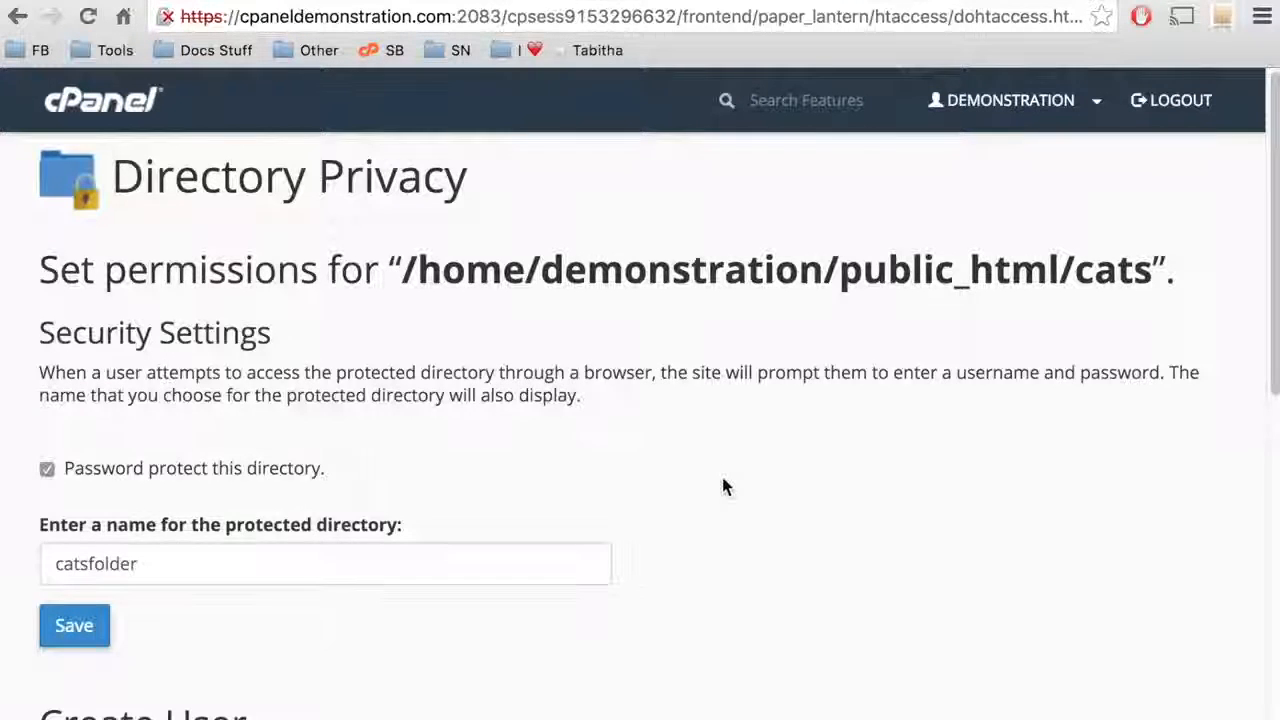
# Enter a new username and its password, confirmed, for the protected cats folder.
pyautogui.scroll(-3, 721, 473)
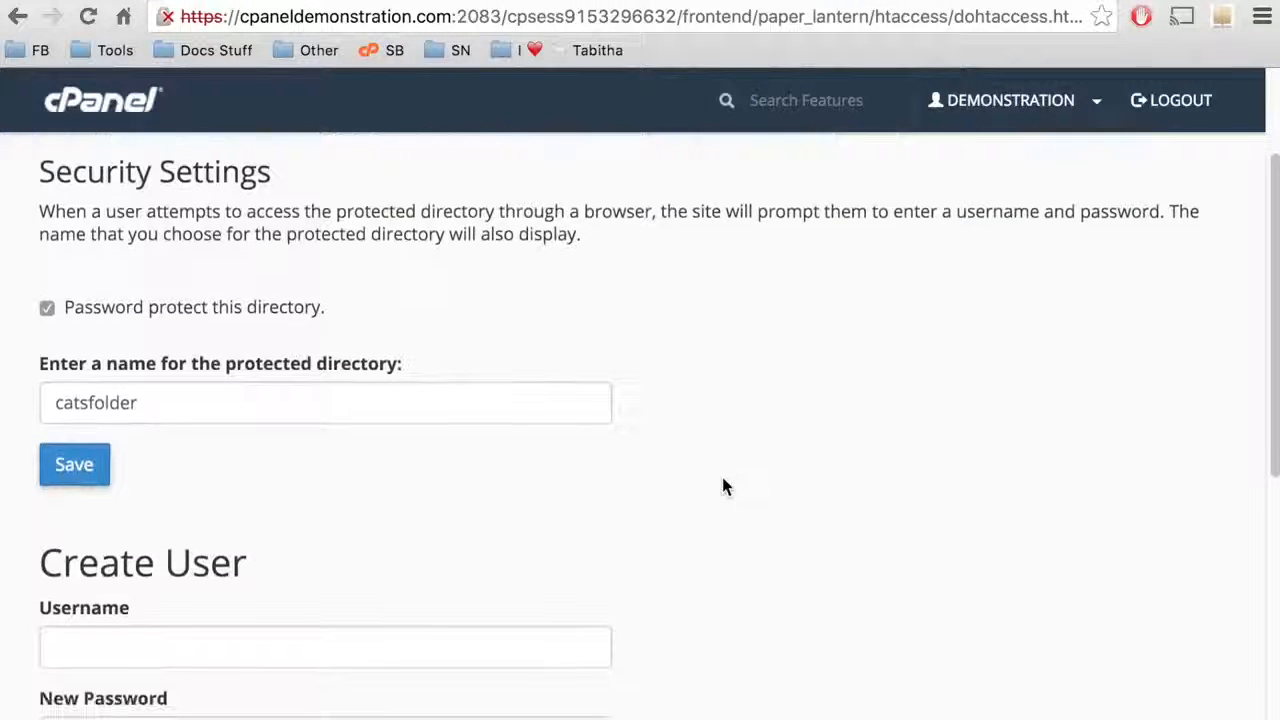
pyautogui.scroll(-3, 723, 480)
pyautogui.scroll(-4, 725, 487)
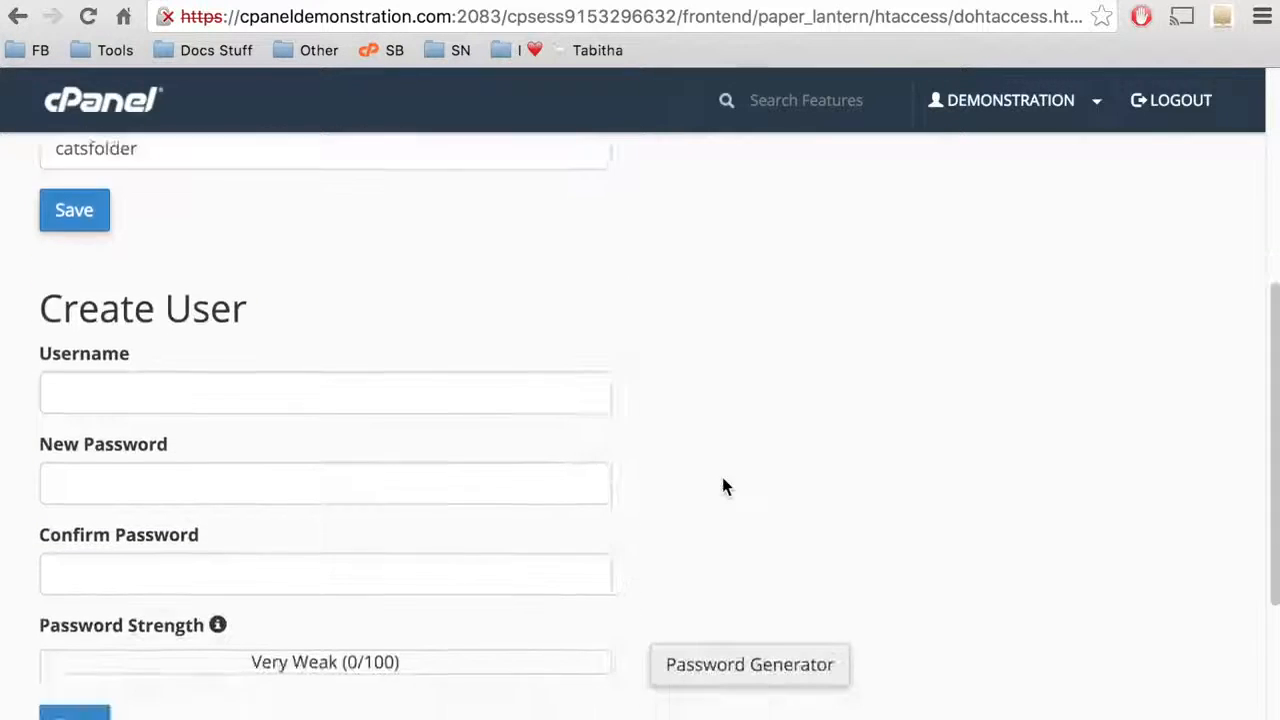
pyautogui.click(531, 283)
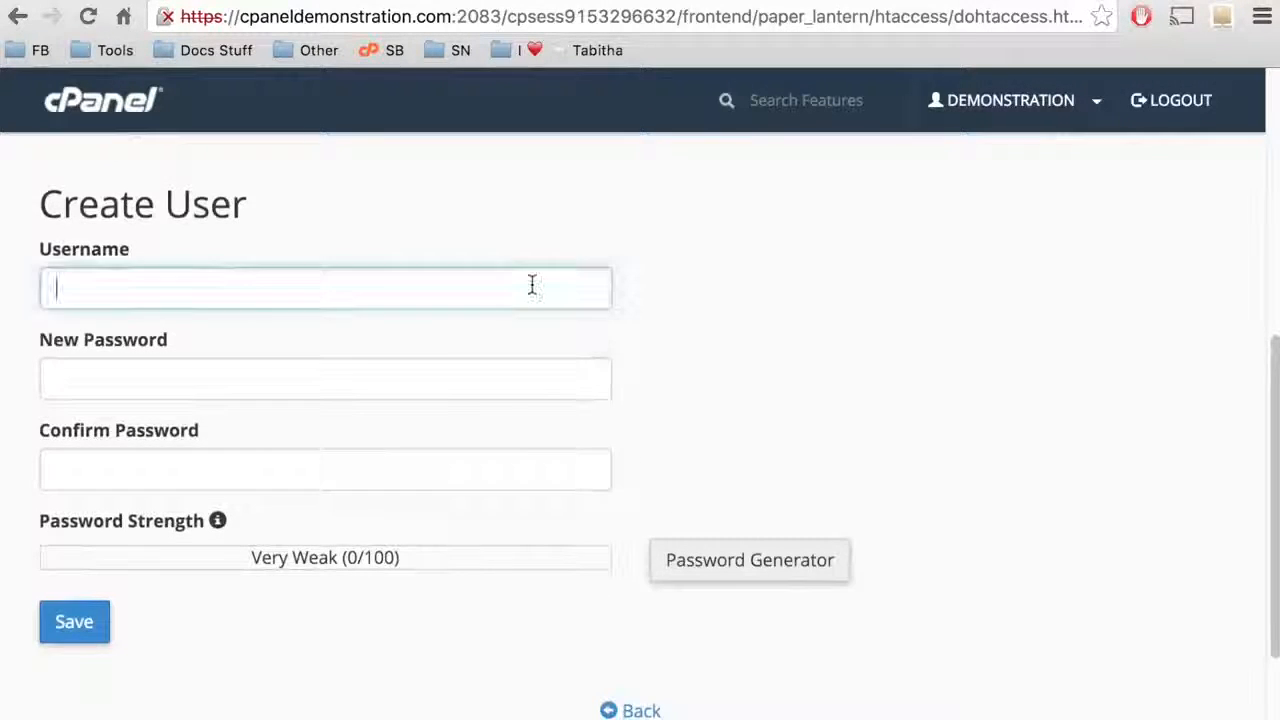
pyautogui.write('username')
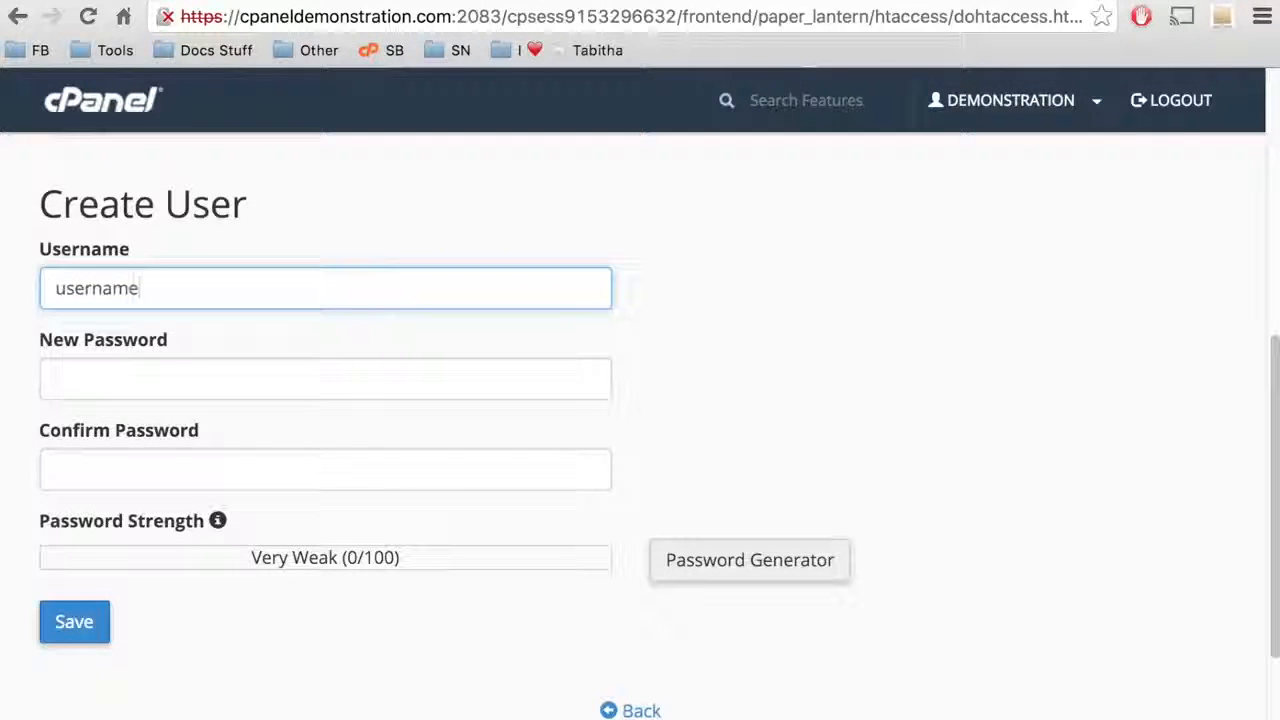
pyautogui.press('Tab')
pyautogui.write('password')
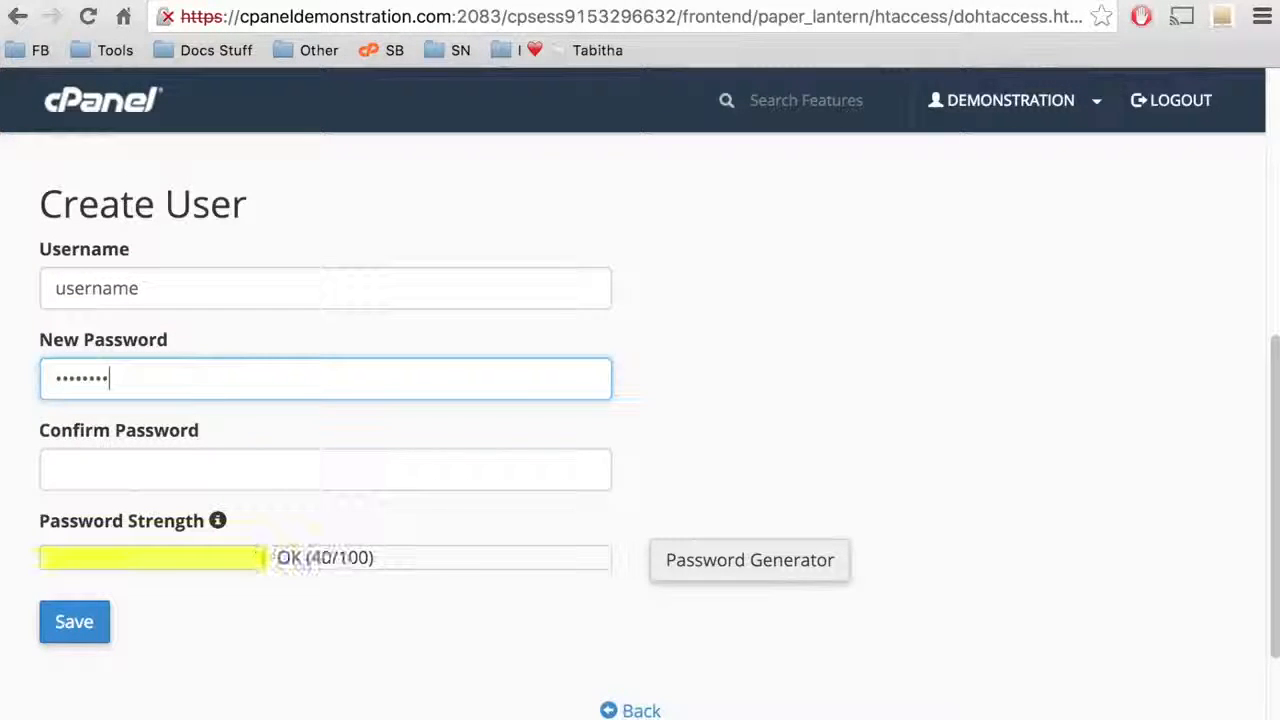
pyautogui.press('Tab')
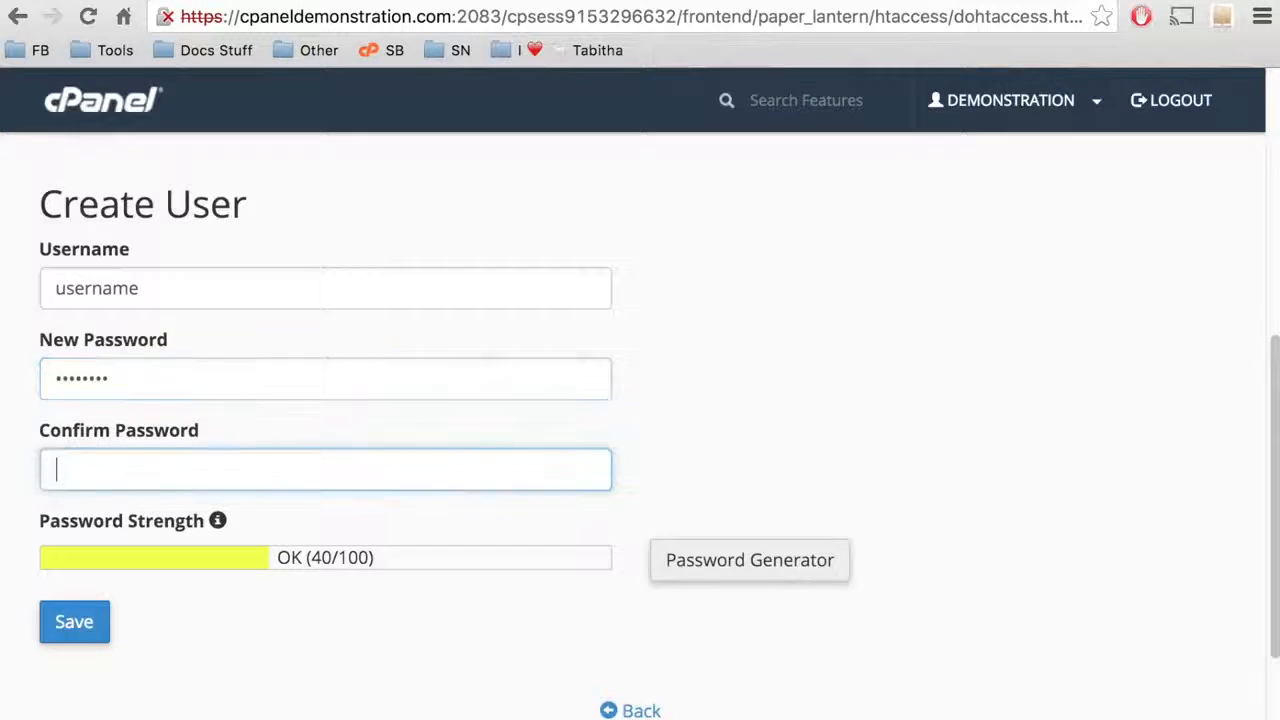
pyautogui.write('password')
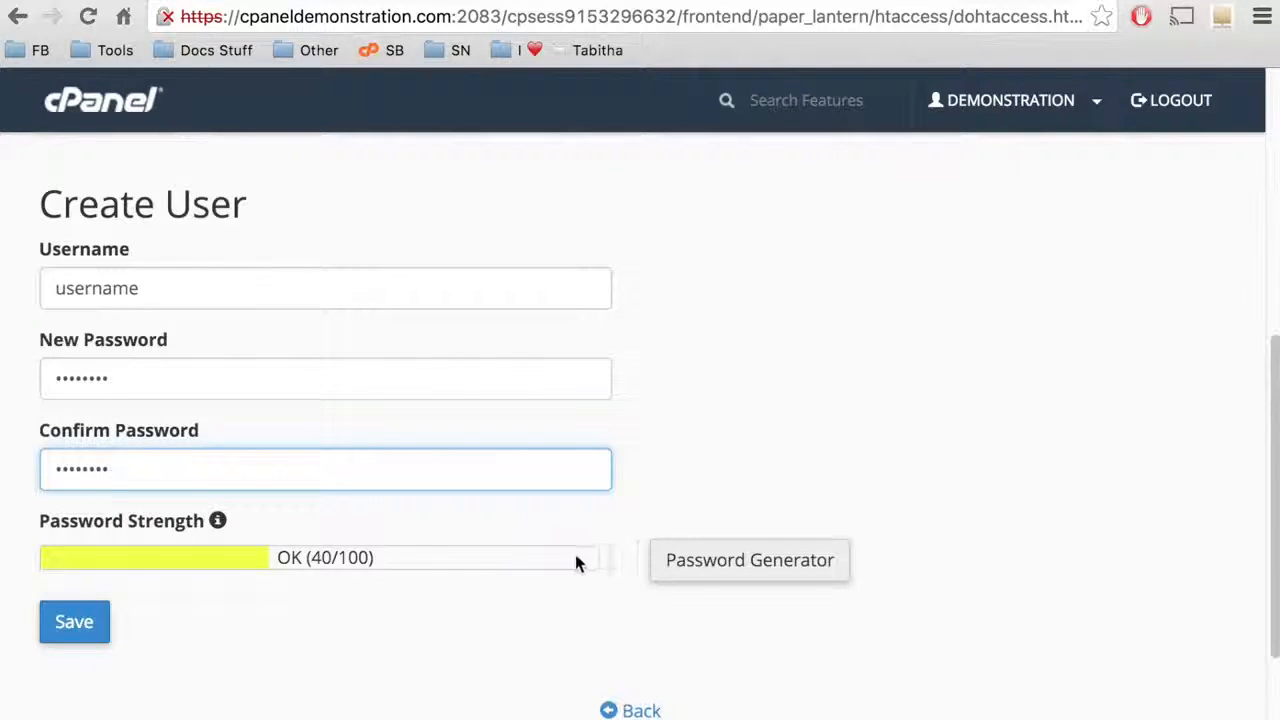
# Try the Password Generator, close it unused, and save the new user.
pyautogui.click(731, 570)
pyautogui.click(514, 359)
pyautogui.click(573, 452)
pyautogui.click(812, 545)
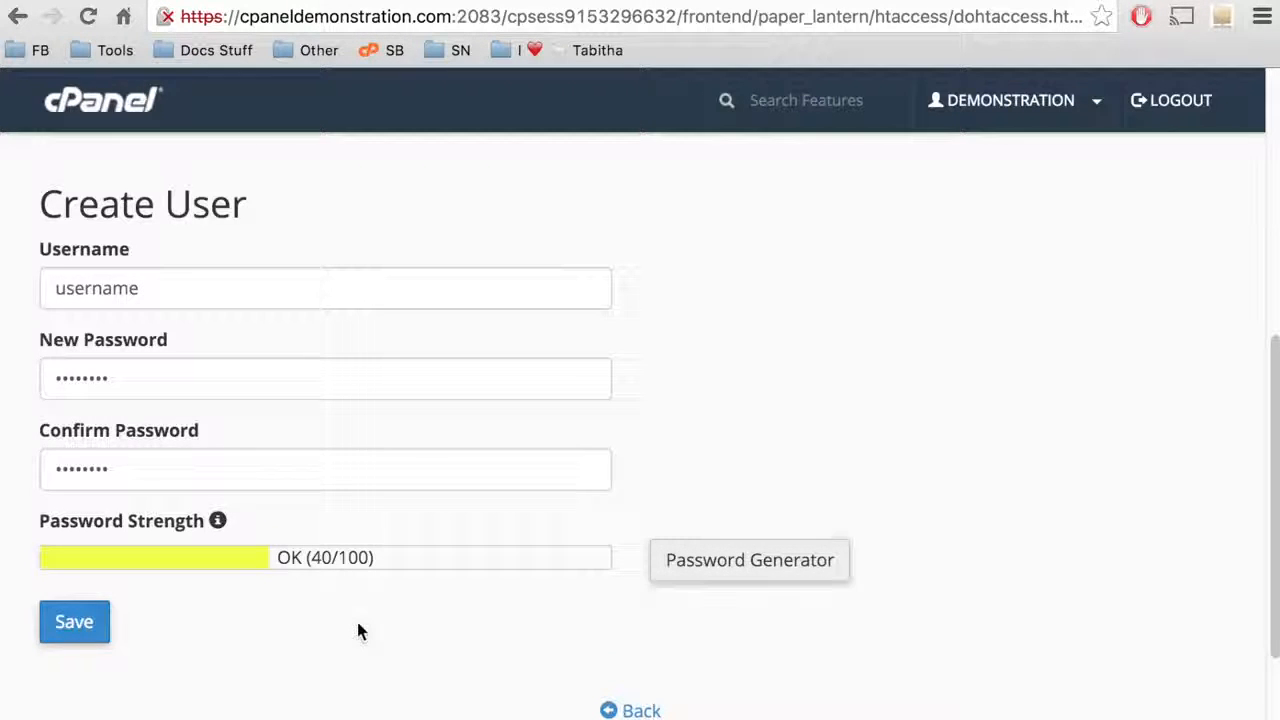
pyautogui.click(78, 624)
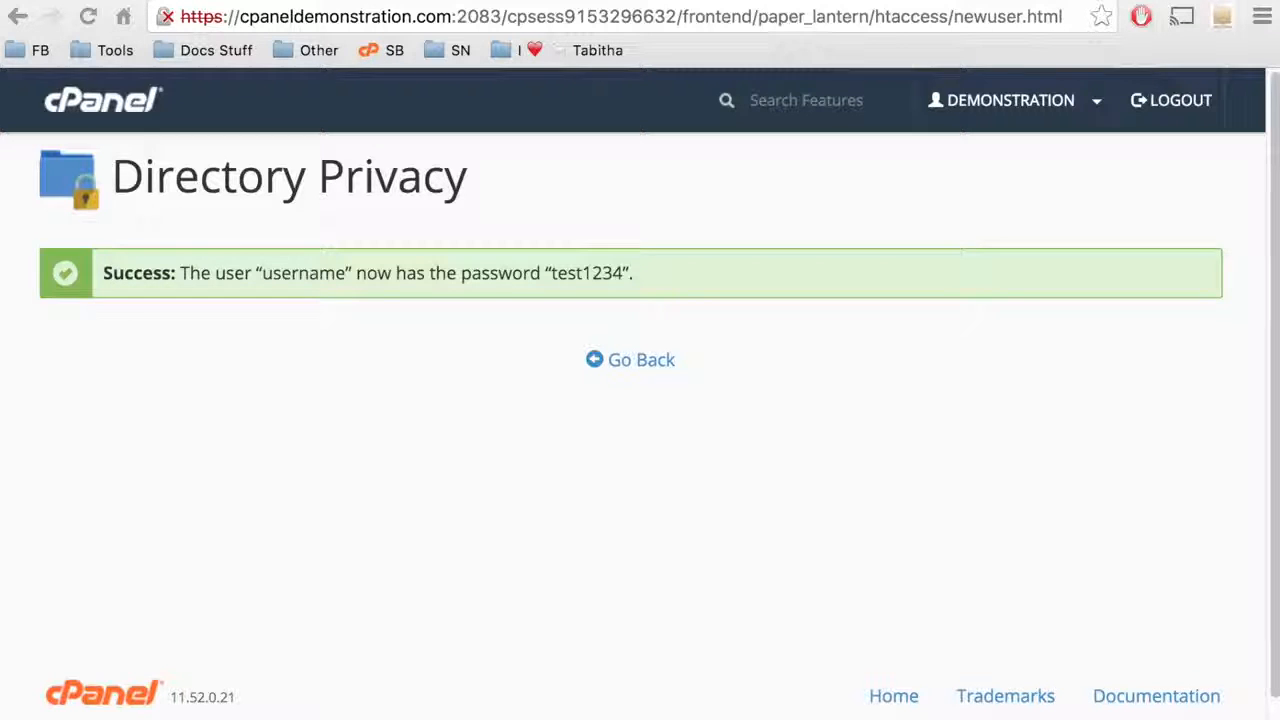
# Load the site's /cats address in Chrome.
pyautogui.click(646, 362)
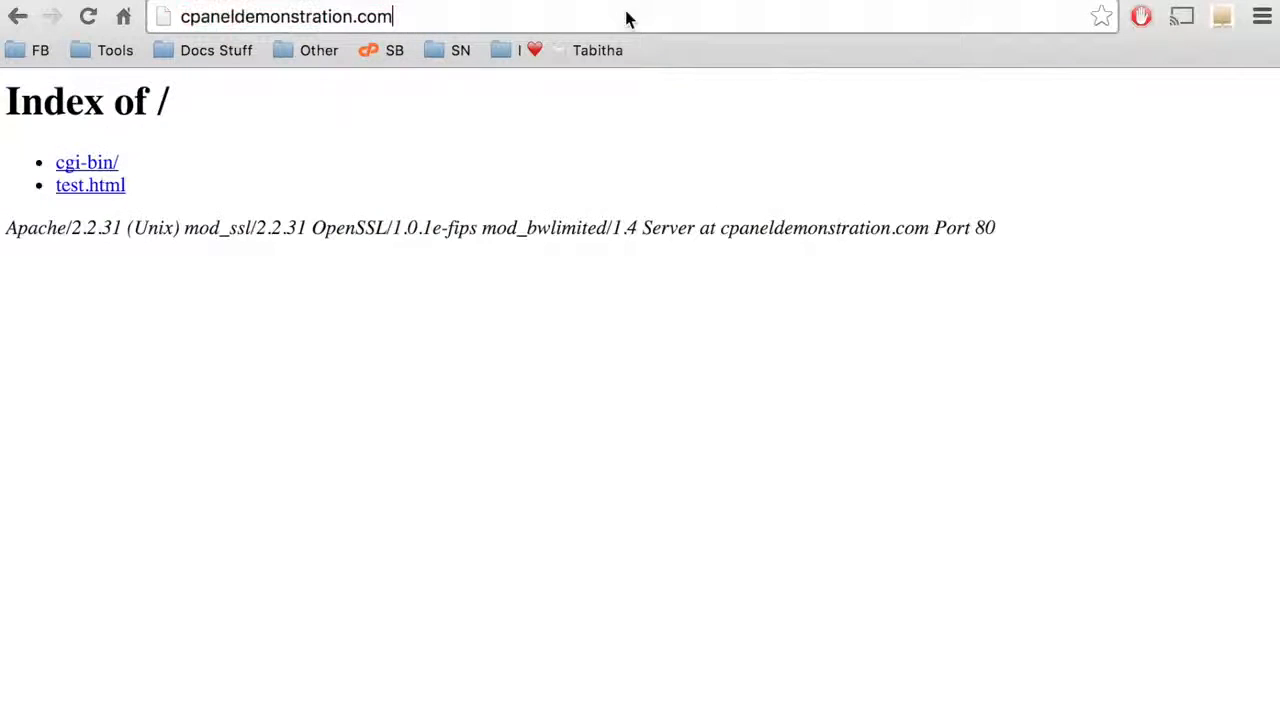
pyautogui.write('/cats')
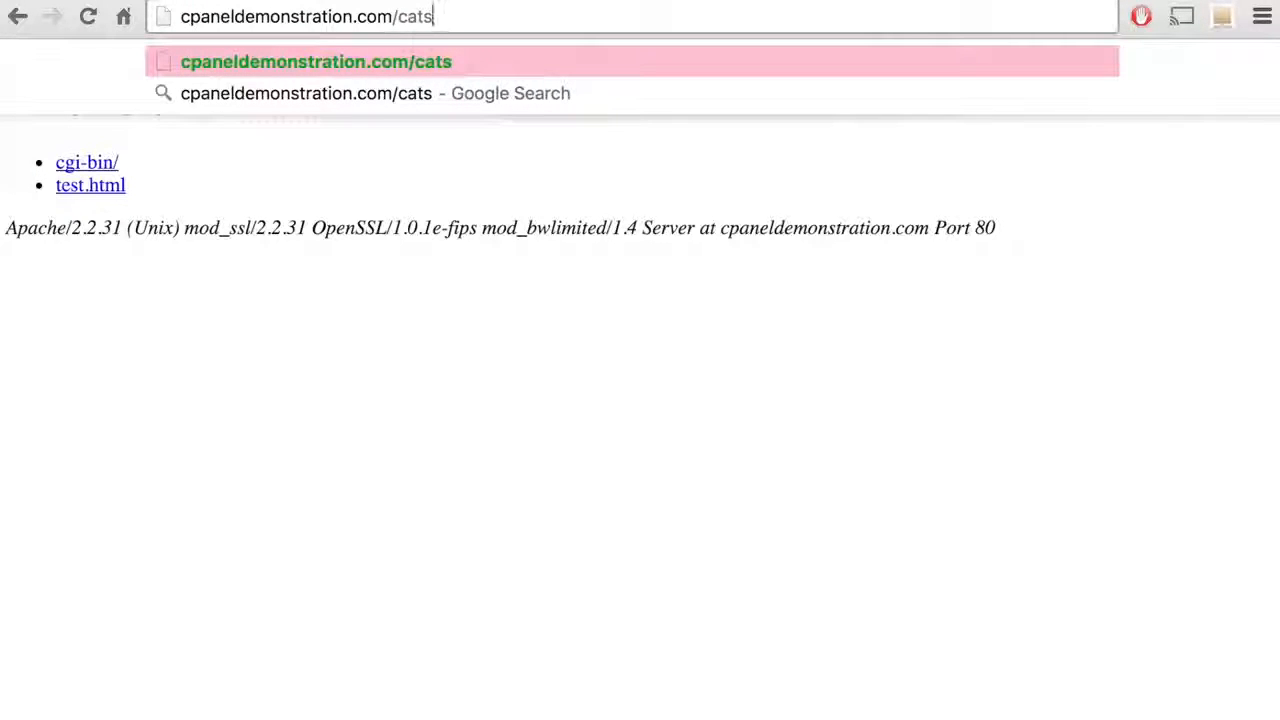
pyautogui.click(623, 66)
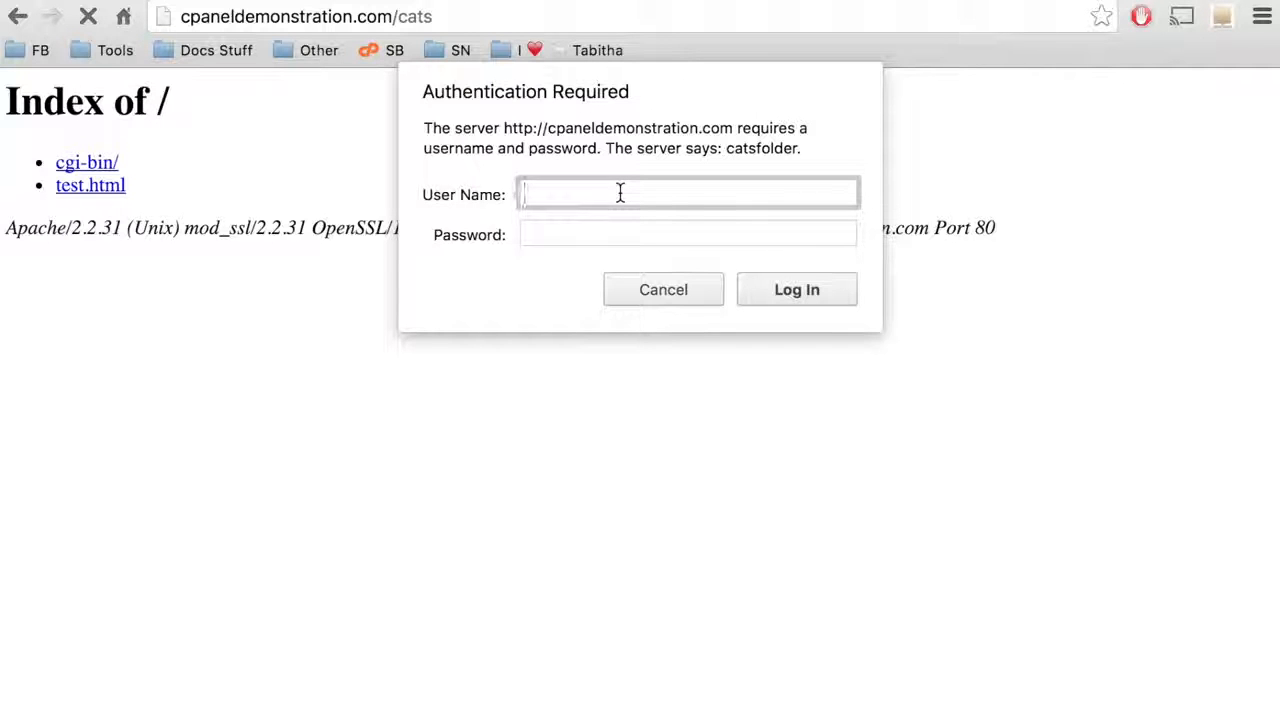
# Sign in at the catsfolder prompt with the new user's username and password.
pyautogui.click(796, 290)
pyautogui.click(776, 293)
pyautogui.write('username')
pyautogui.press('Tab')
pyautogui.write('••••••••')
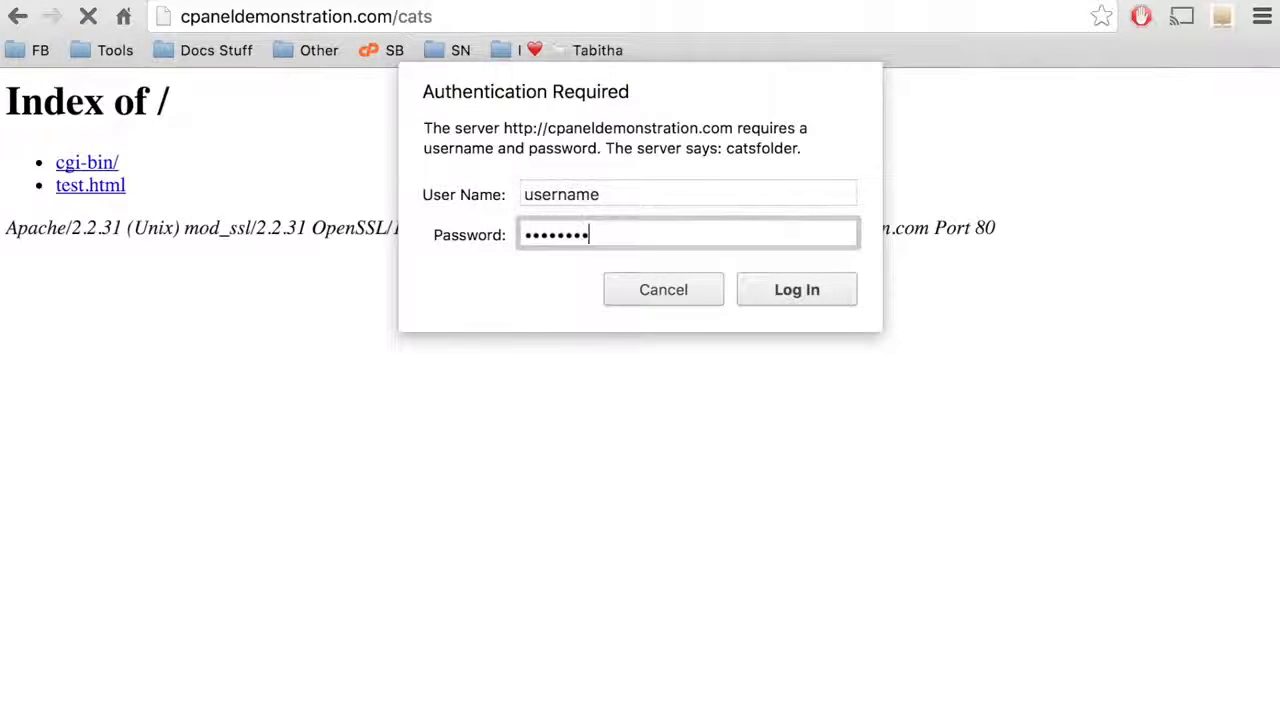
pyautogui.click(778, 289)
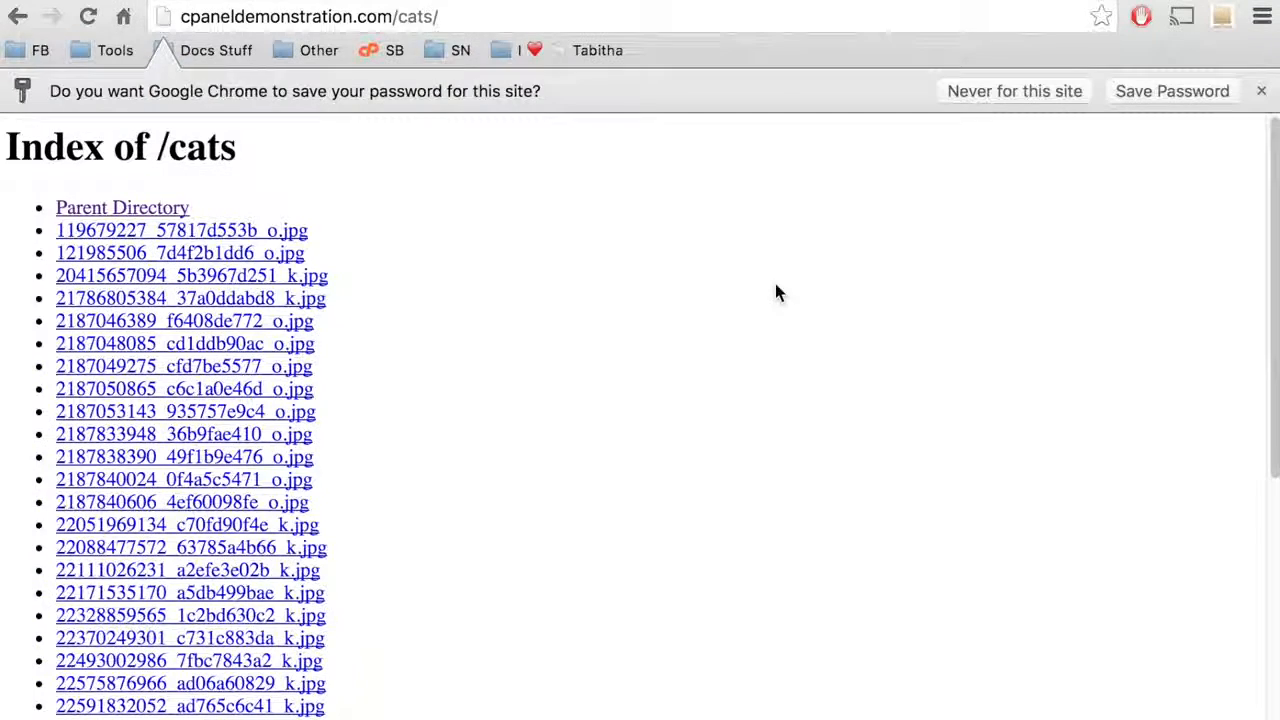
# Open the first .jpg cat photo from the Index of /cats listing.
pyautogui.scroll(-2, 775, 292)
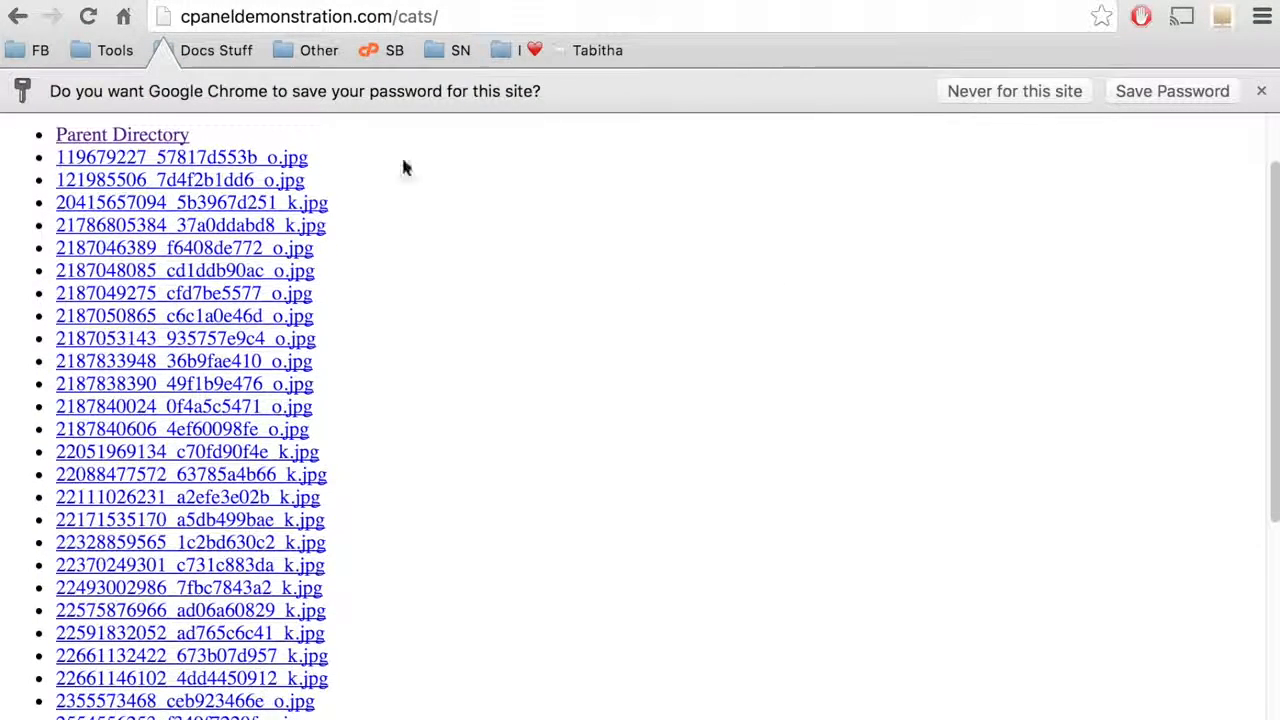
pyautogui.click(297, 162)
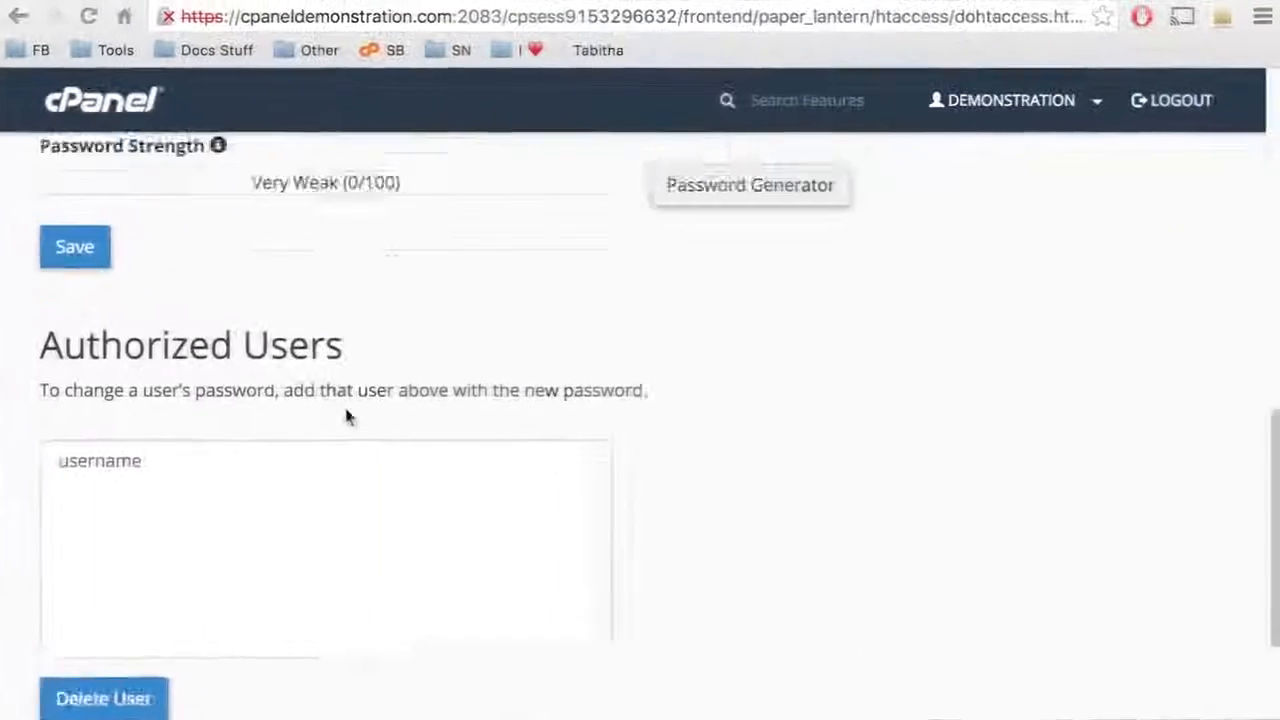
pyautogui.scroll(10, 347, 417)
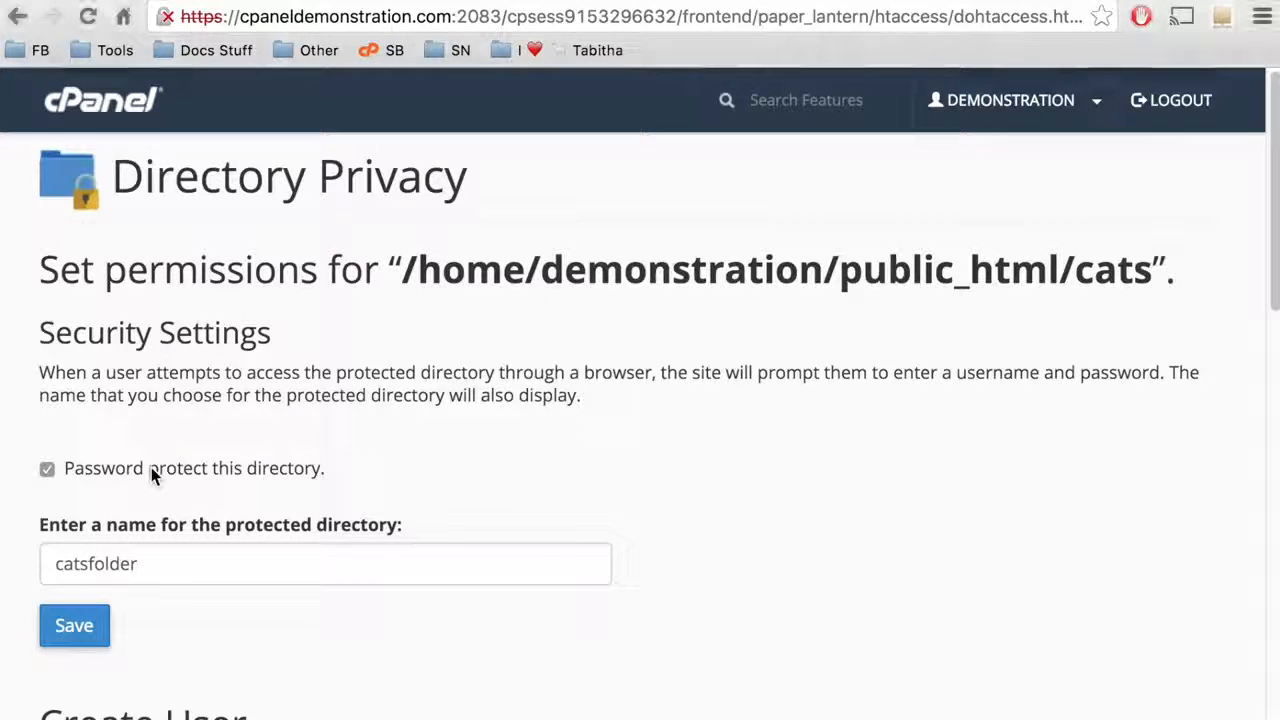
# Disable the cats folder's password protection and save, then re-enable it and save.
pyautogui.click(49, 467)
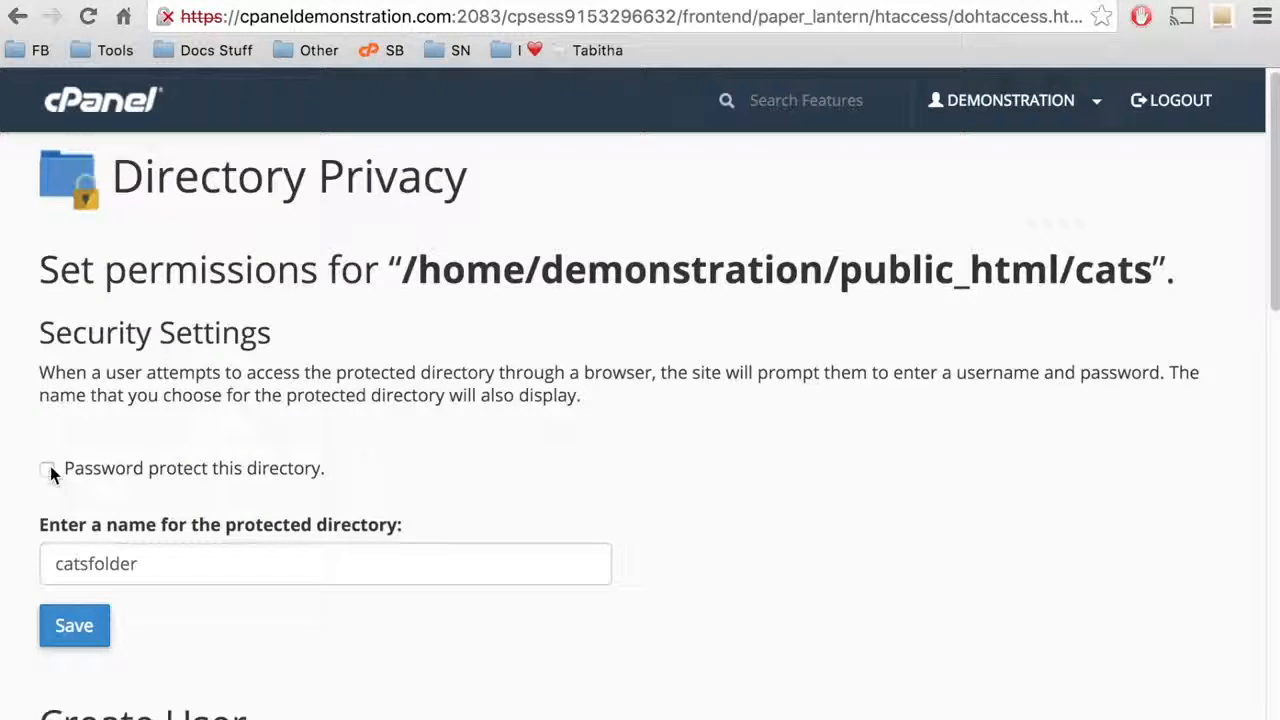
pyautogui.click(92, 630)
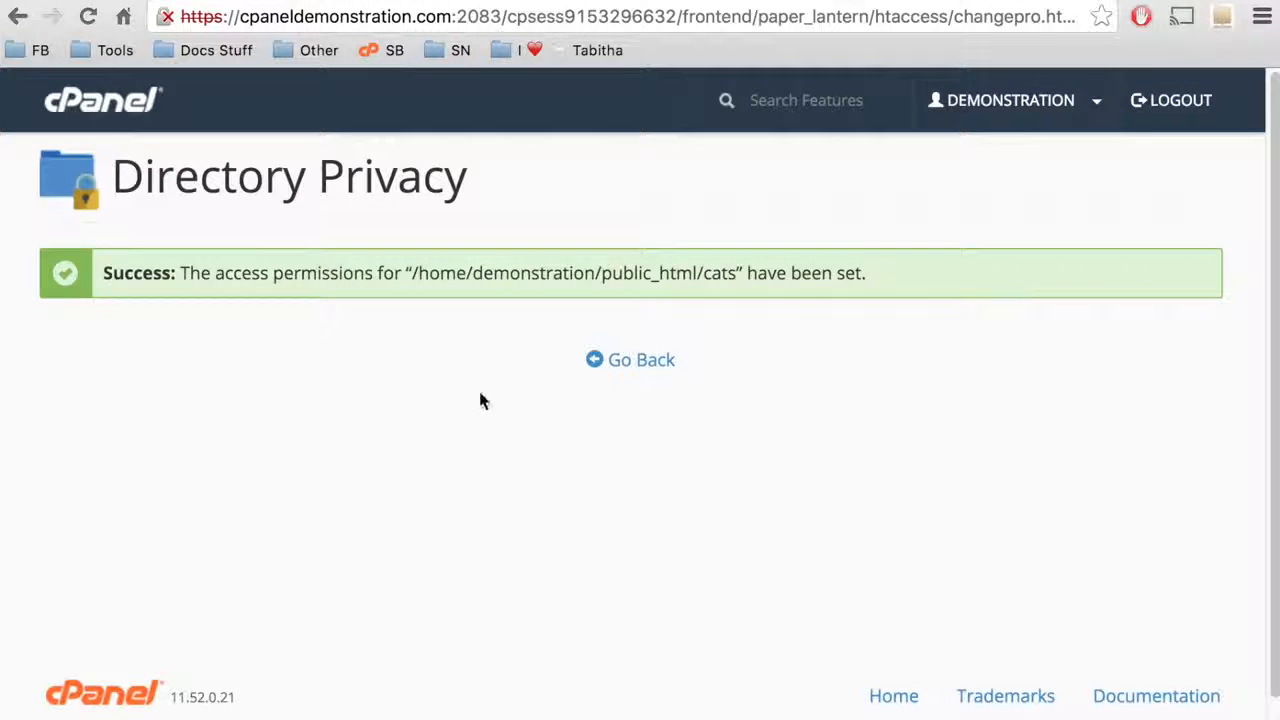
pyautogui.click(620, 362)
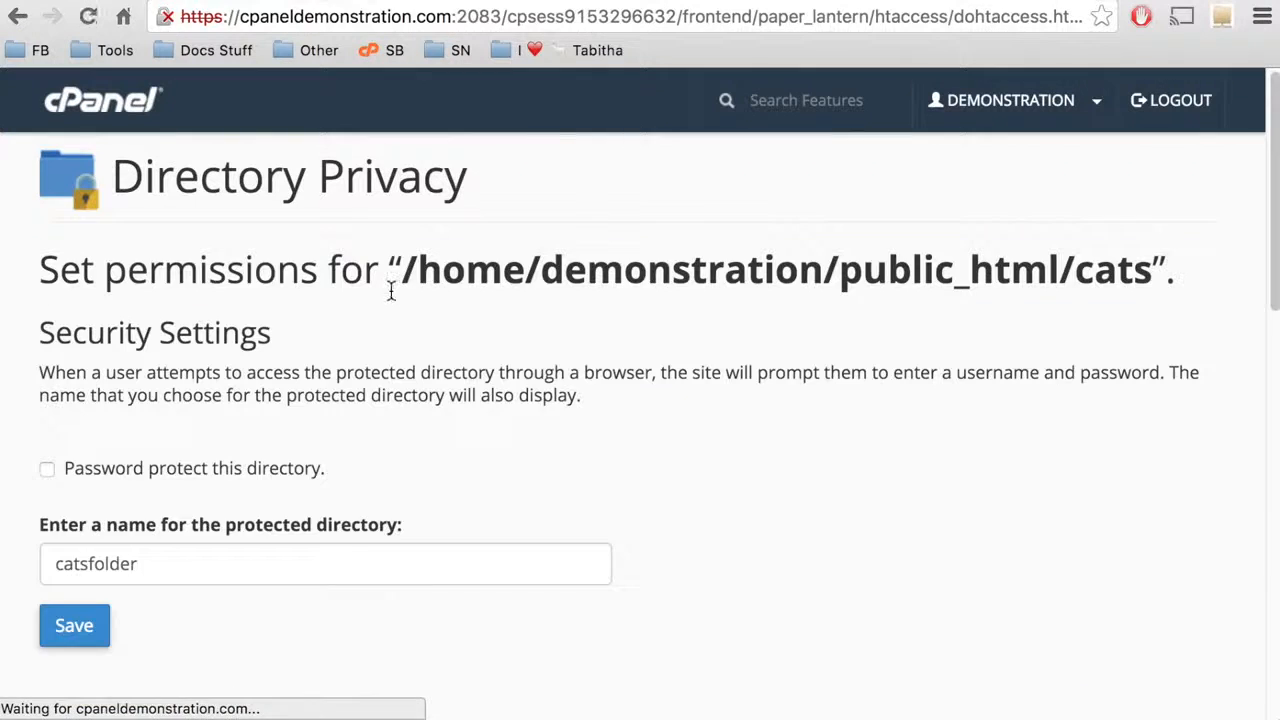
pyautogui.click(47, 460)
pyautogui.click(63, 637)
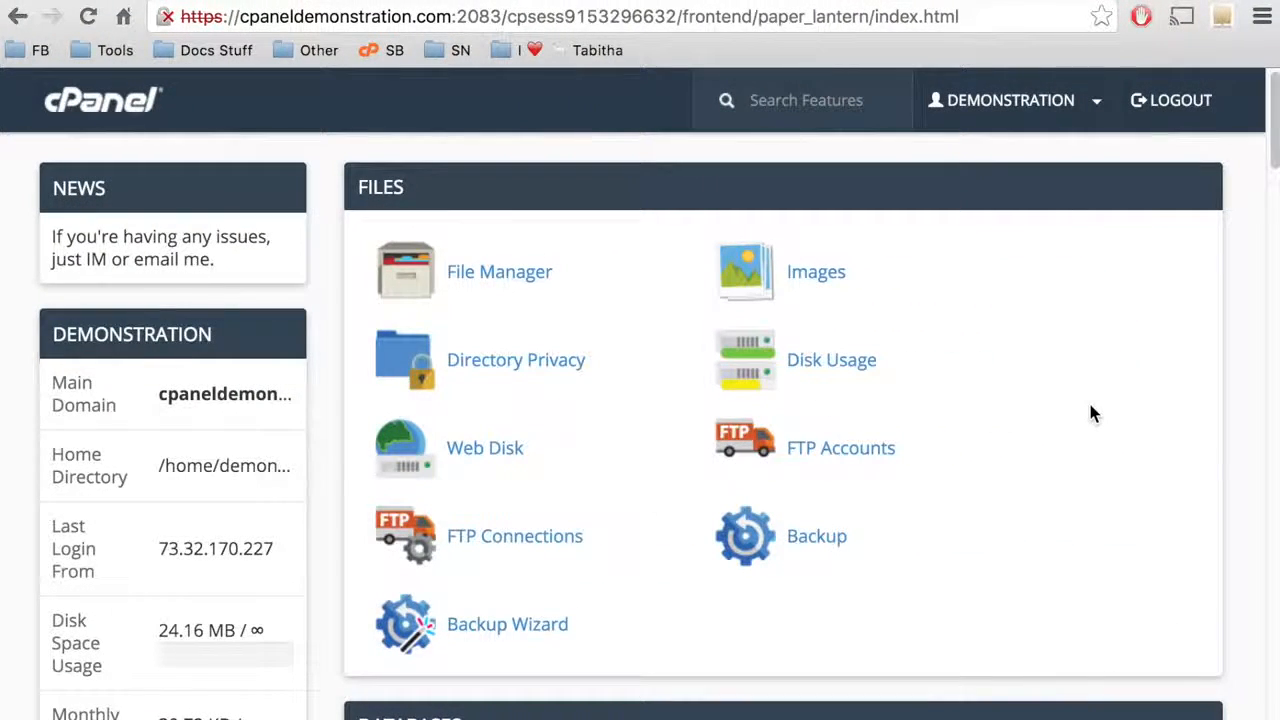
# Open Leech Protection under Security, starting at the web root (public_html).
pyautogui.scroll(-20, 1092, 412)
pyautogui.scroll(-5, 1092, 412)
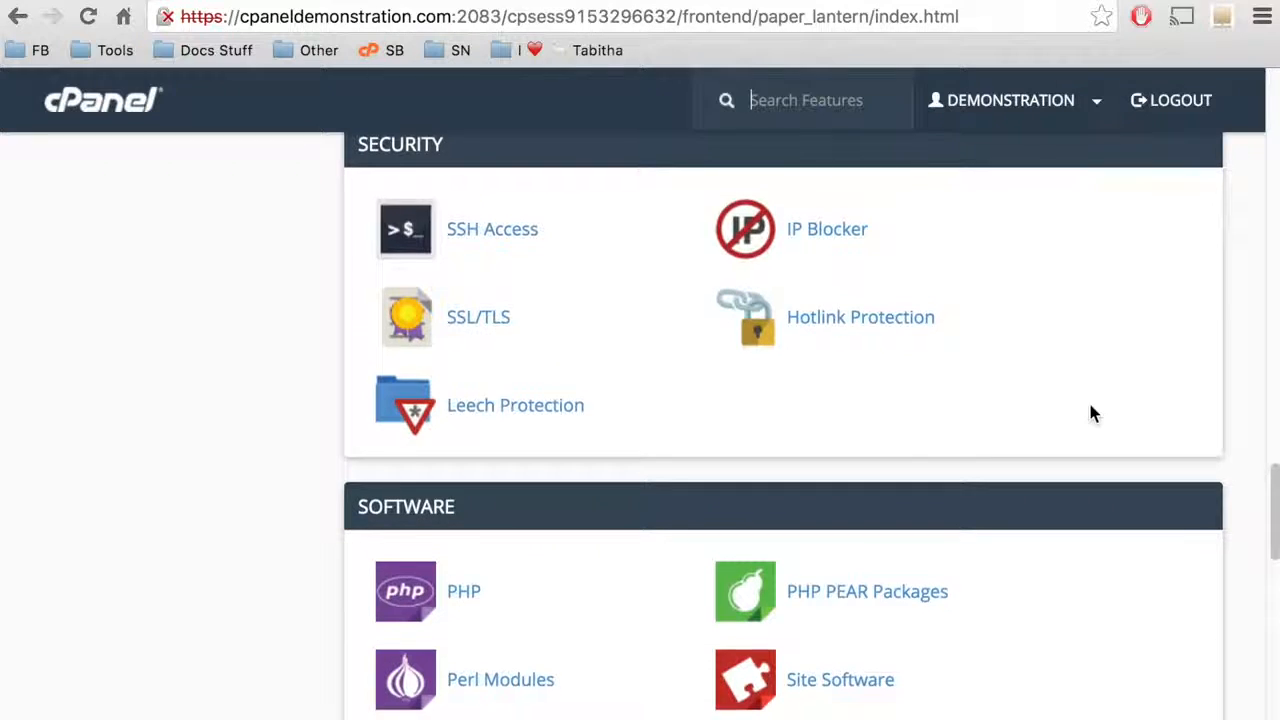
pyautogui.click(528, 410)
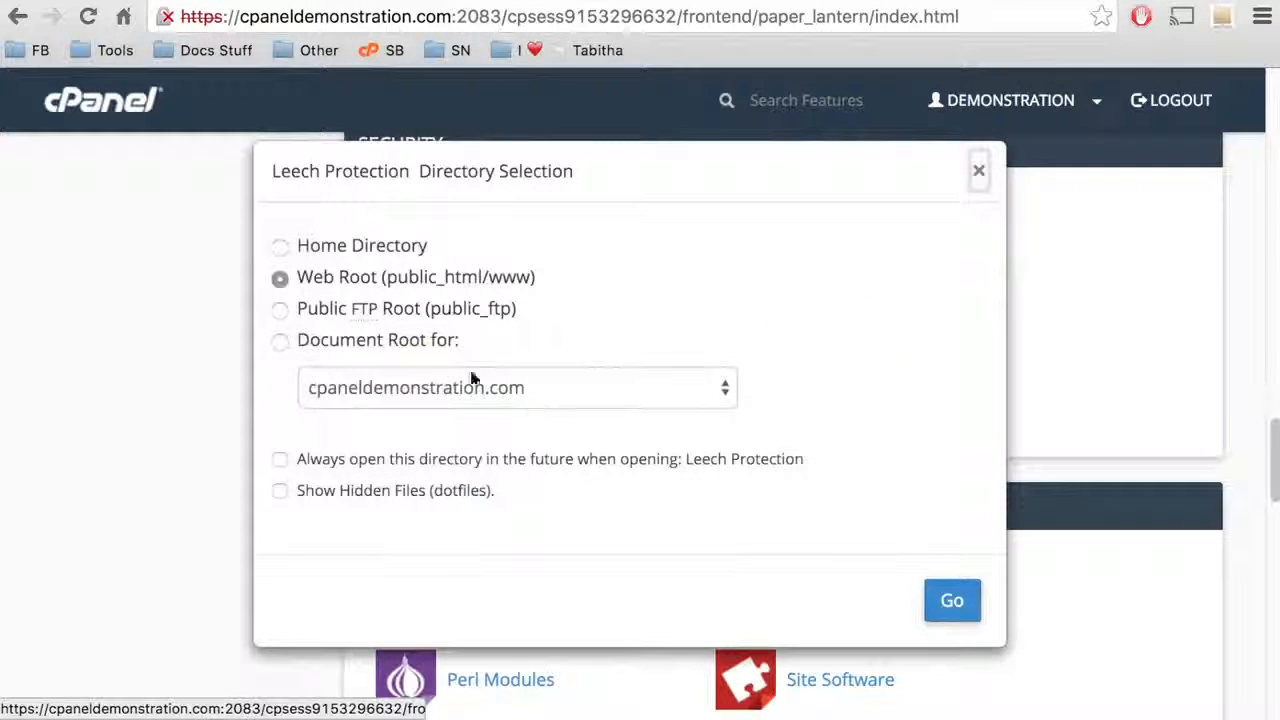
pyautogui.click(400, 283)
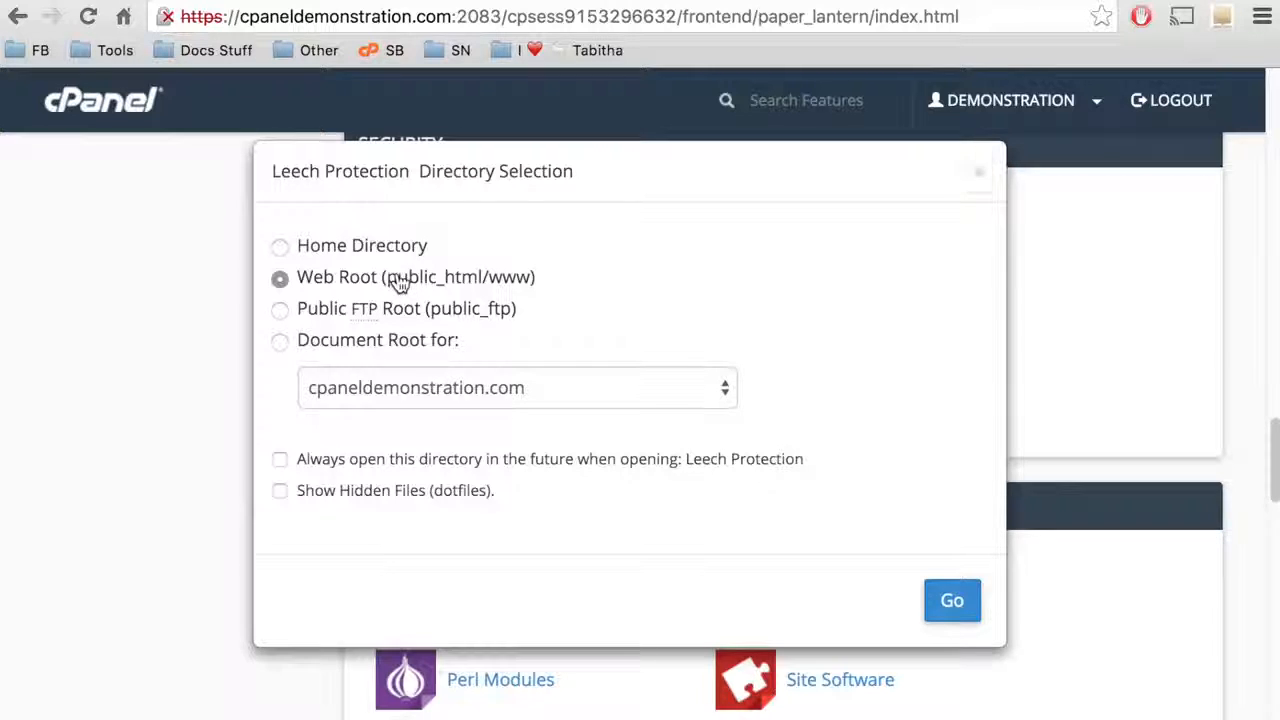
pyautogui.click(952, 600)
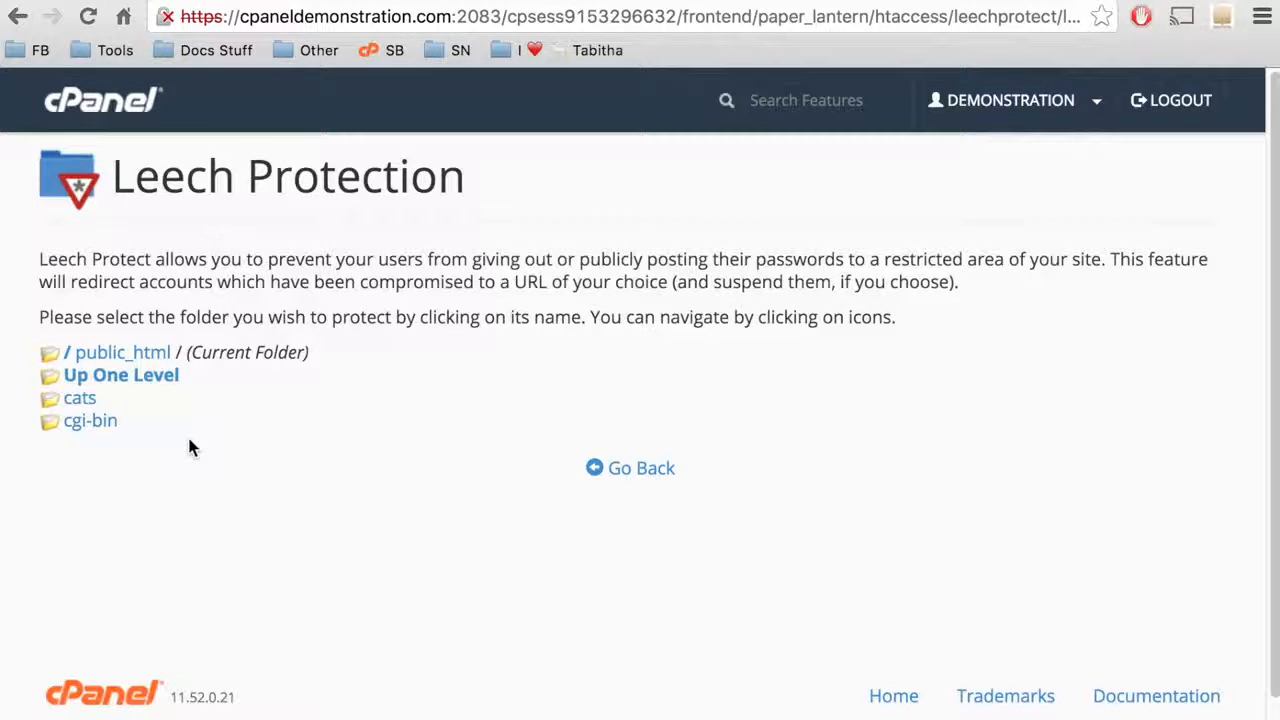
# Select the cats folder to show its Leech Protection setup form.
pyautogui.click(80, 400)
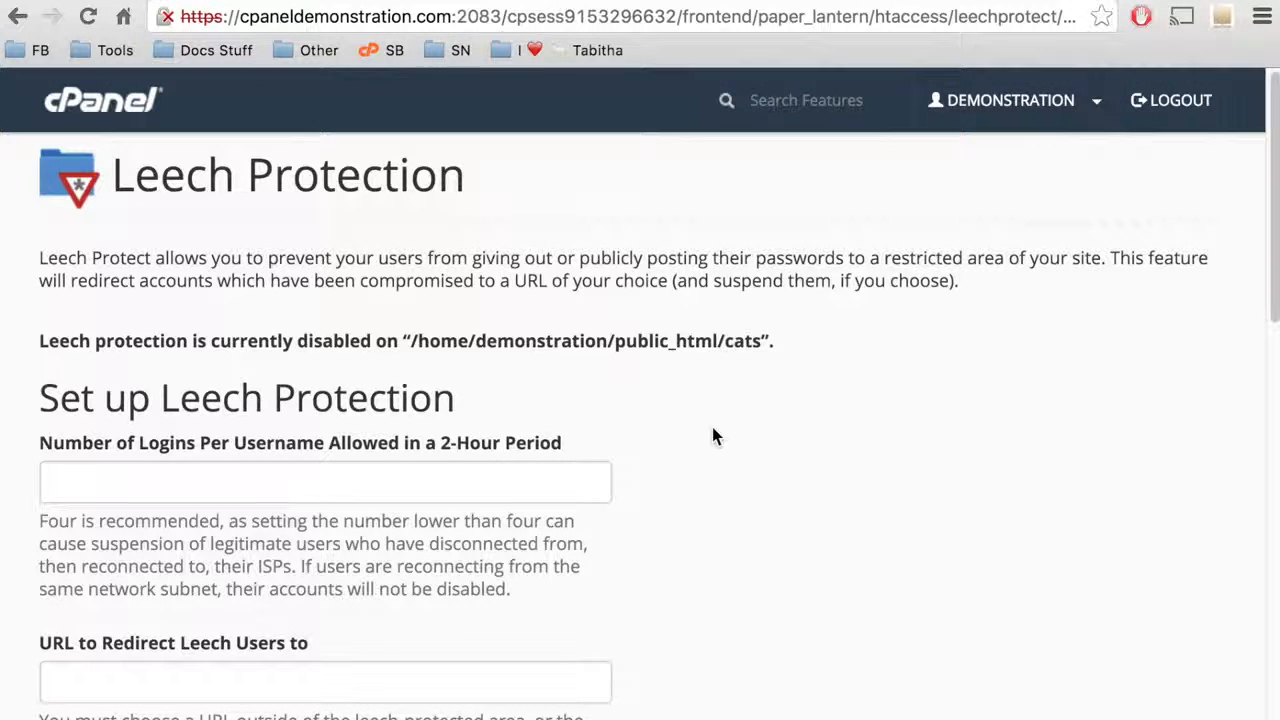
pyautogui.scroll(-2, 714, 436)
pyautogui.scroll(-1, 714, 436)
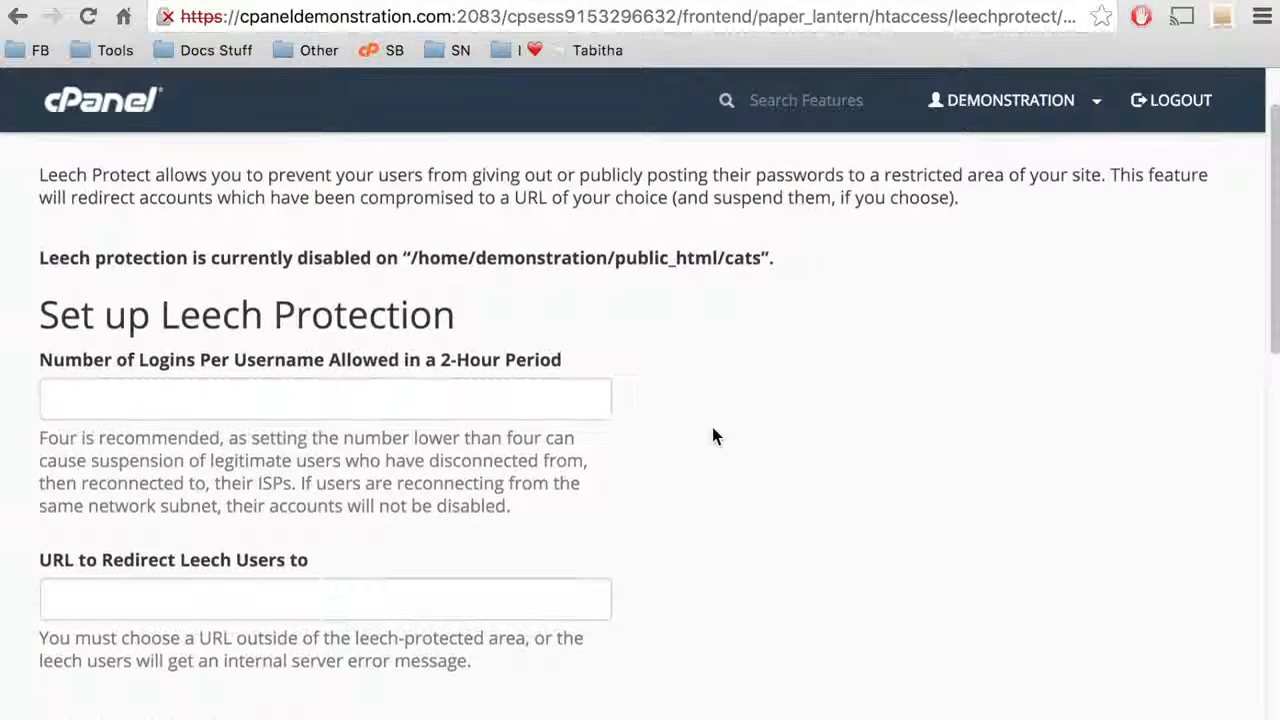
pyautogui.scroll(-1, 714, 436)
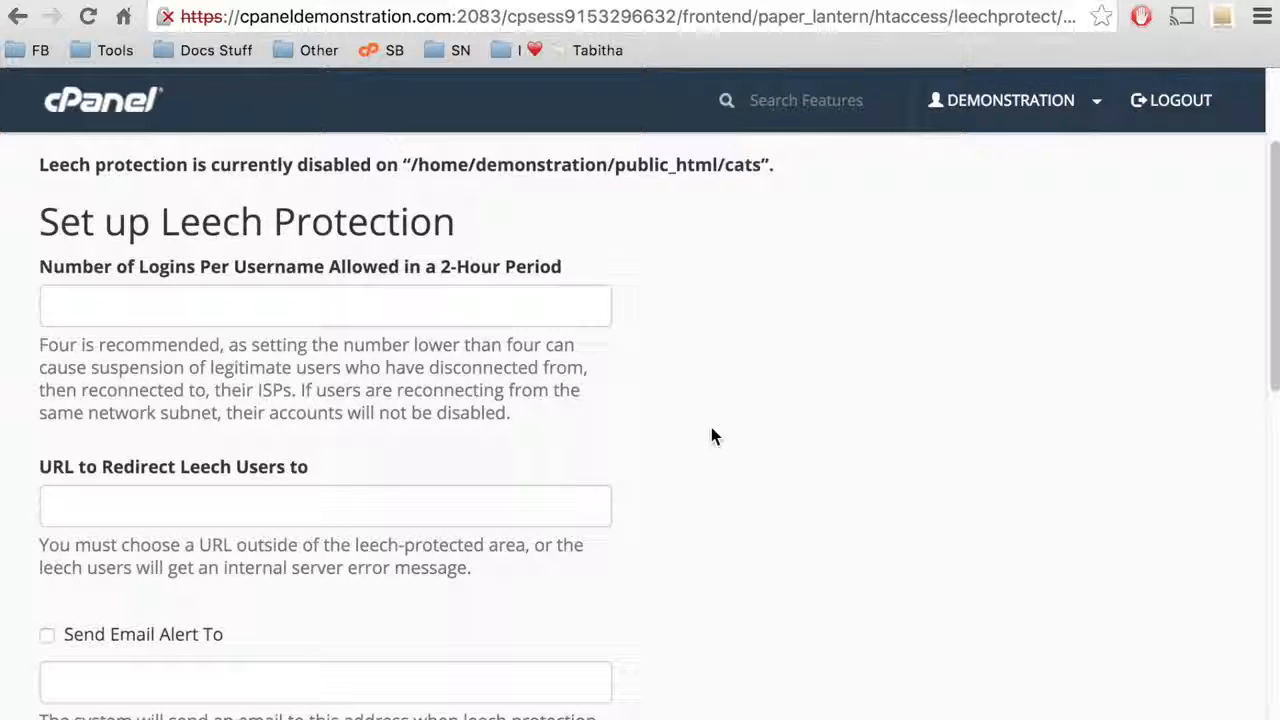
pyautogui.click(514, 307)
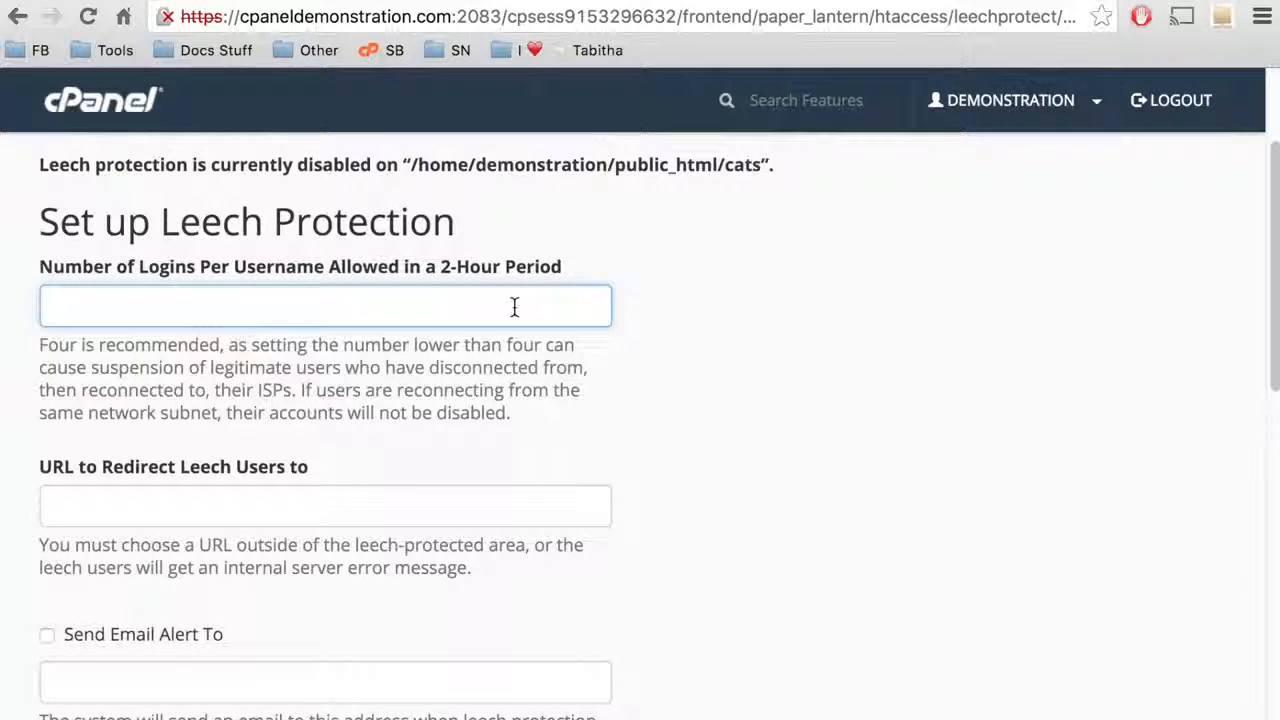
pyautogui.write('1')
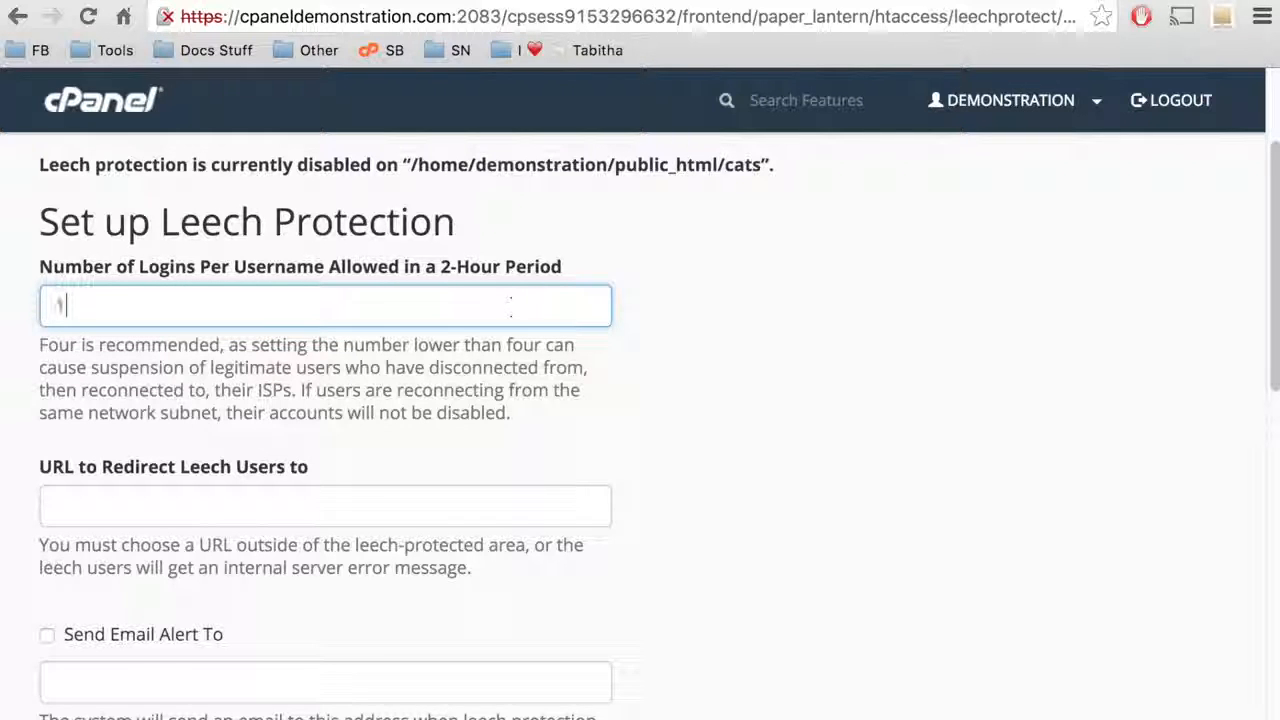
pyautogui.click(510, 514)
pyautogui.write('http://c')
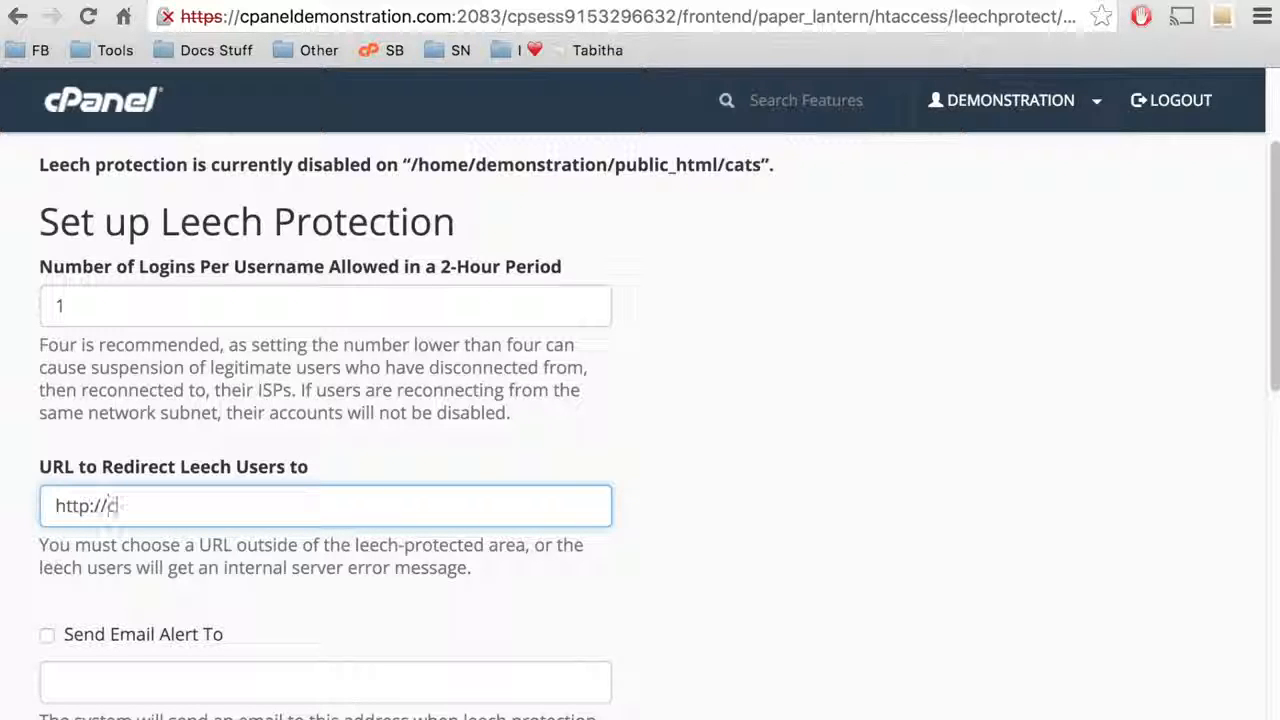
pyautogui.write('paneldemonstr')
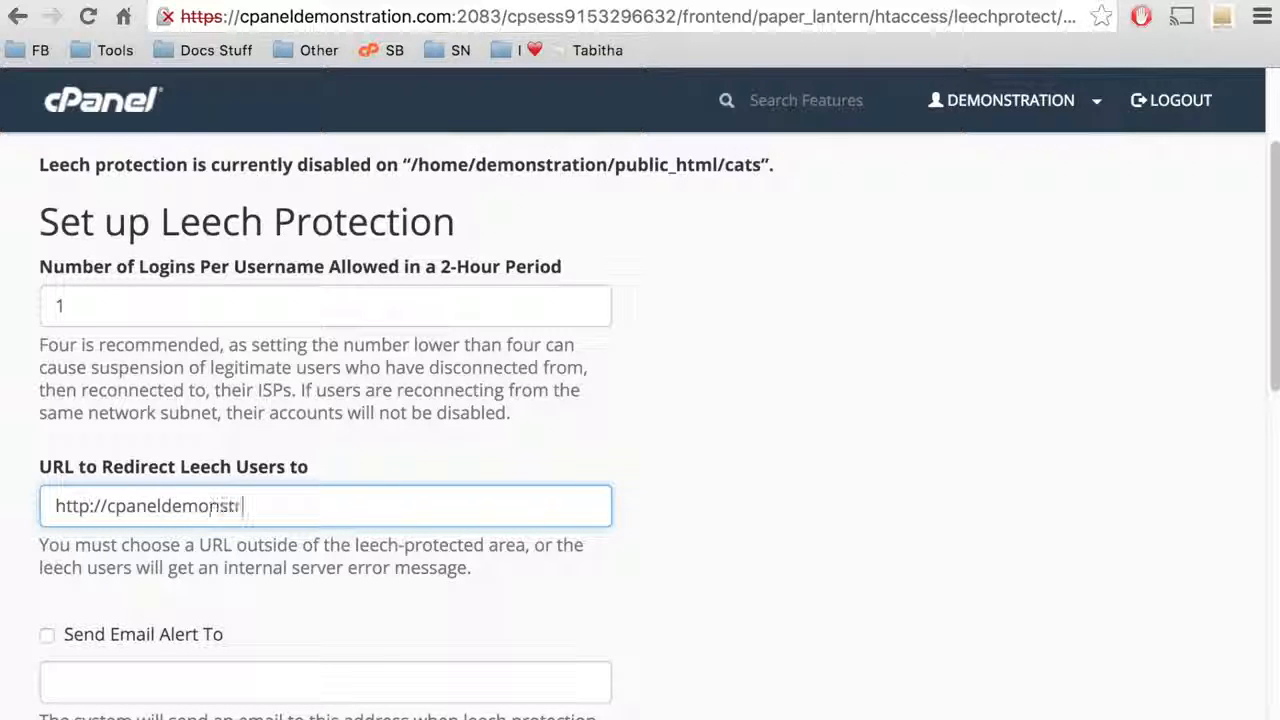
pyautogui.write('ation.com/nocatsfor')
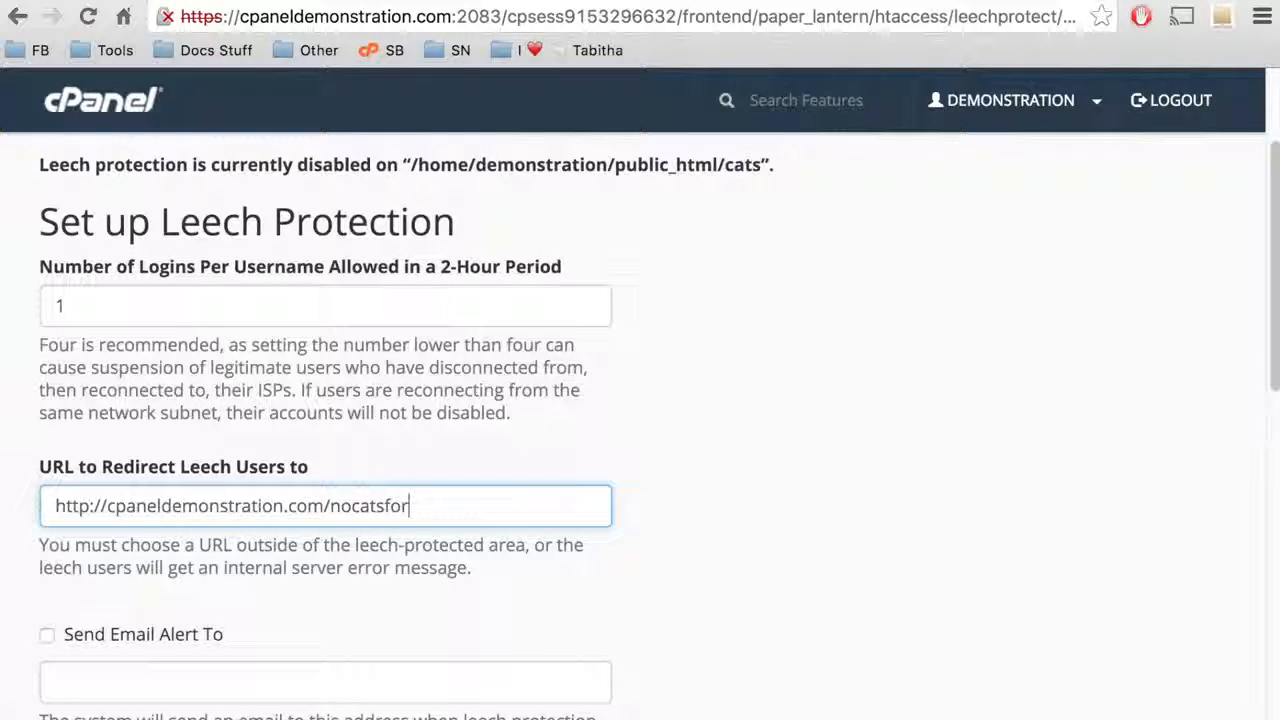
pyautogui.write('you.jpg')
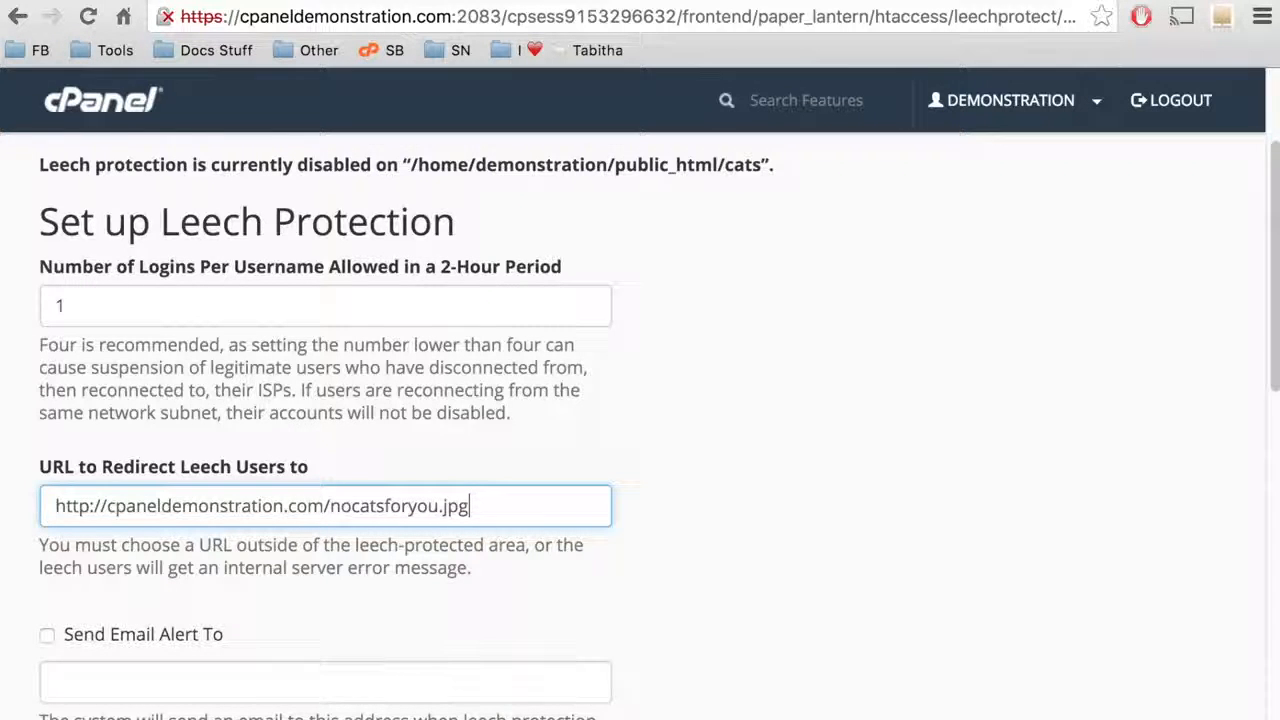
pyautogui.scroll(-2, 640, 430)
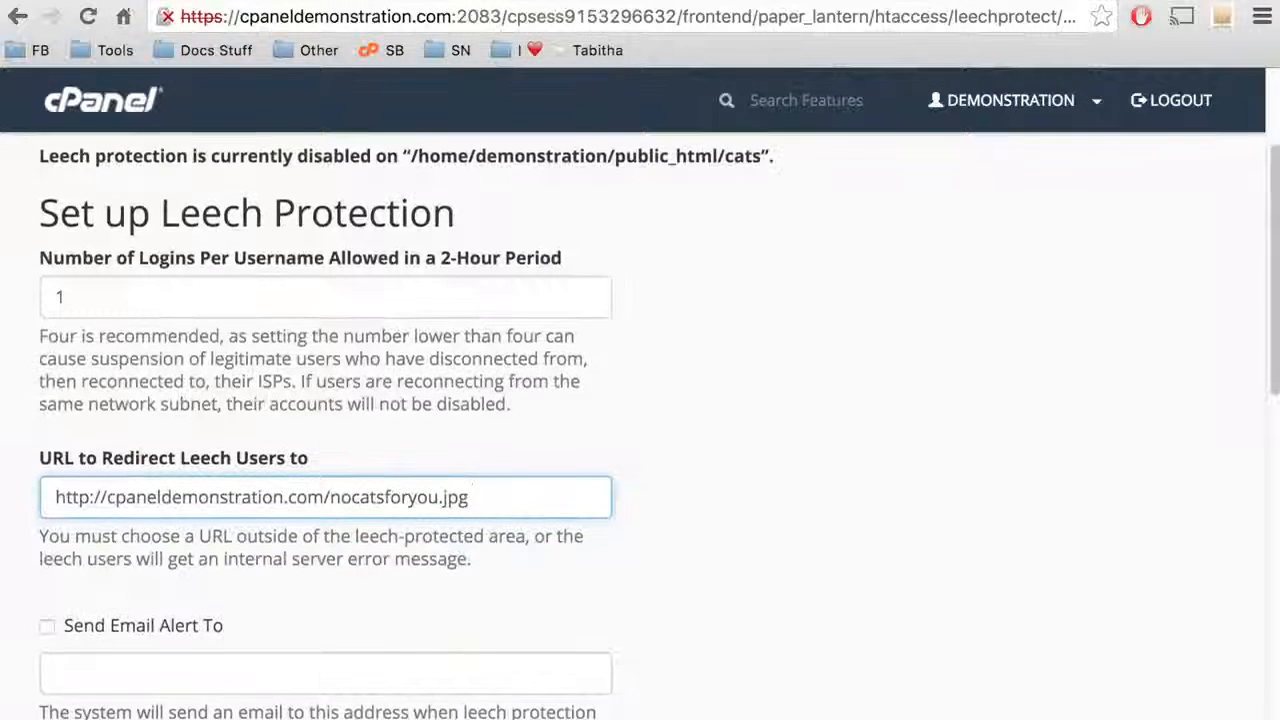
pyautogui.scroll(-1, 640, 430)
pyautogui.scroll(-3, 459, 468)
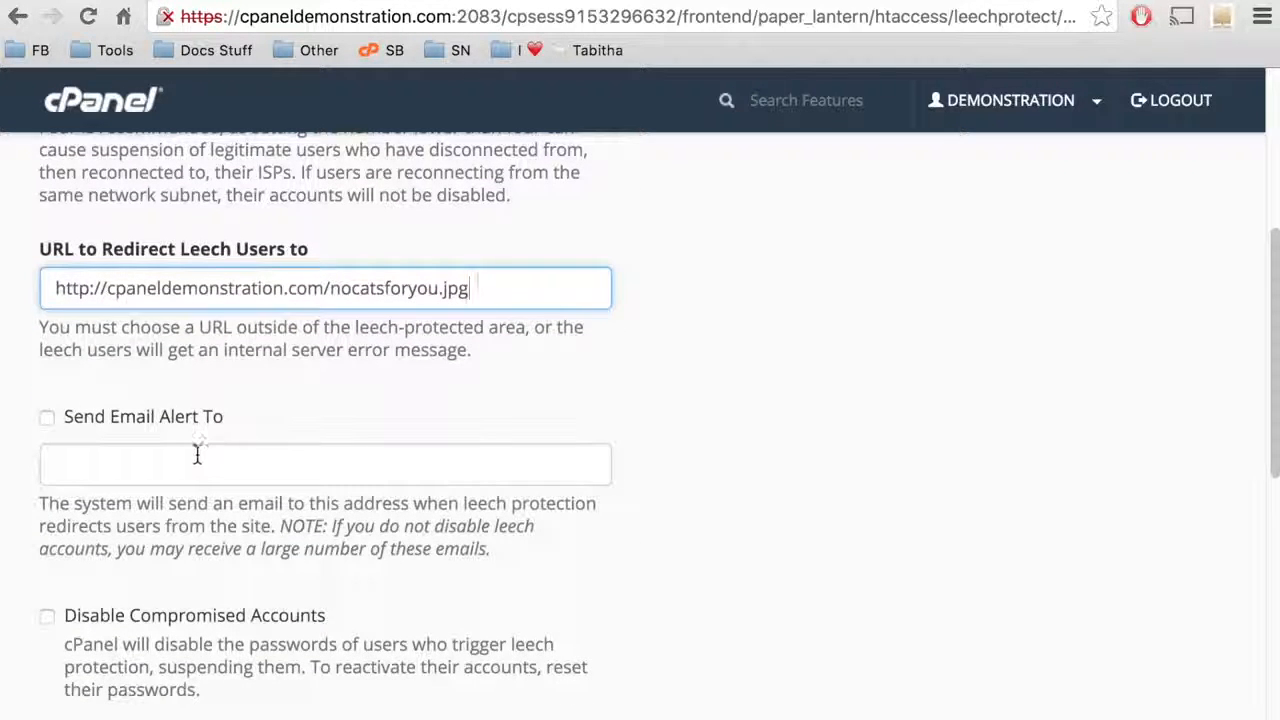
# Turn on email alerts for leech redirects, sending them to the site owner's email address.
pyautogui.click(46, 417)
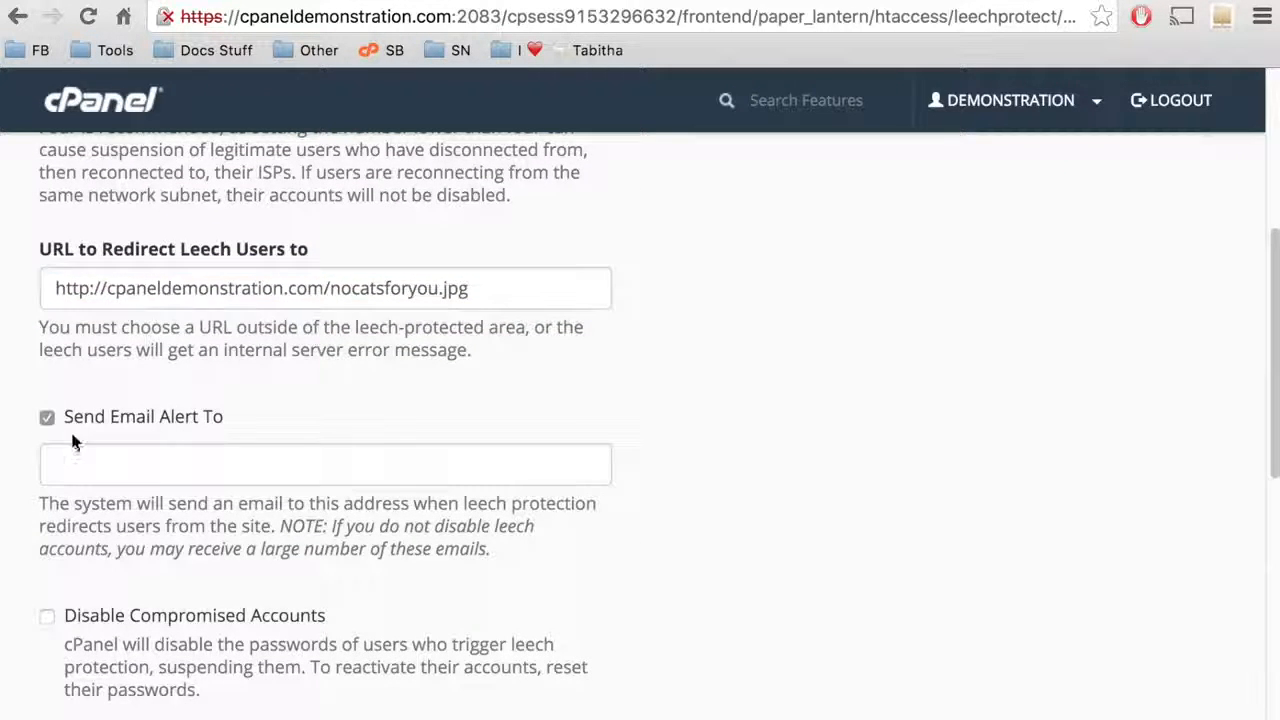
pyautogui.click(91, 462)
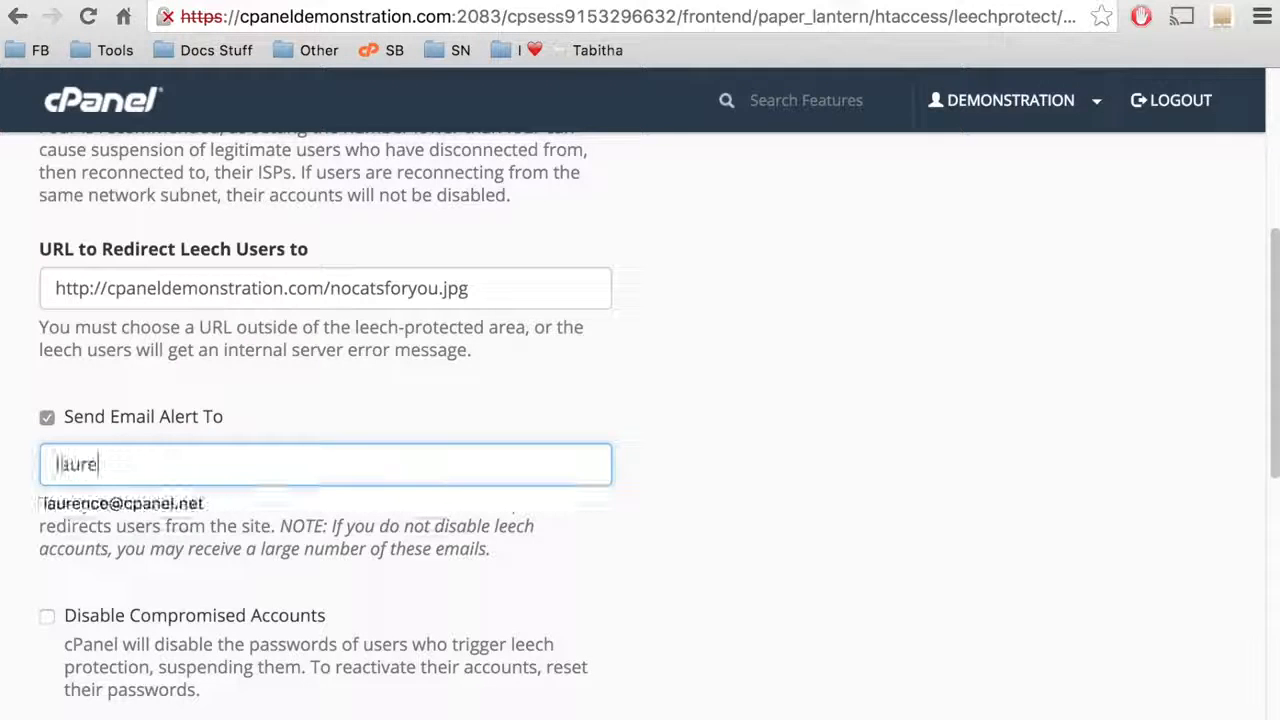
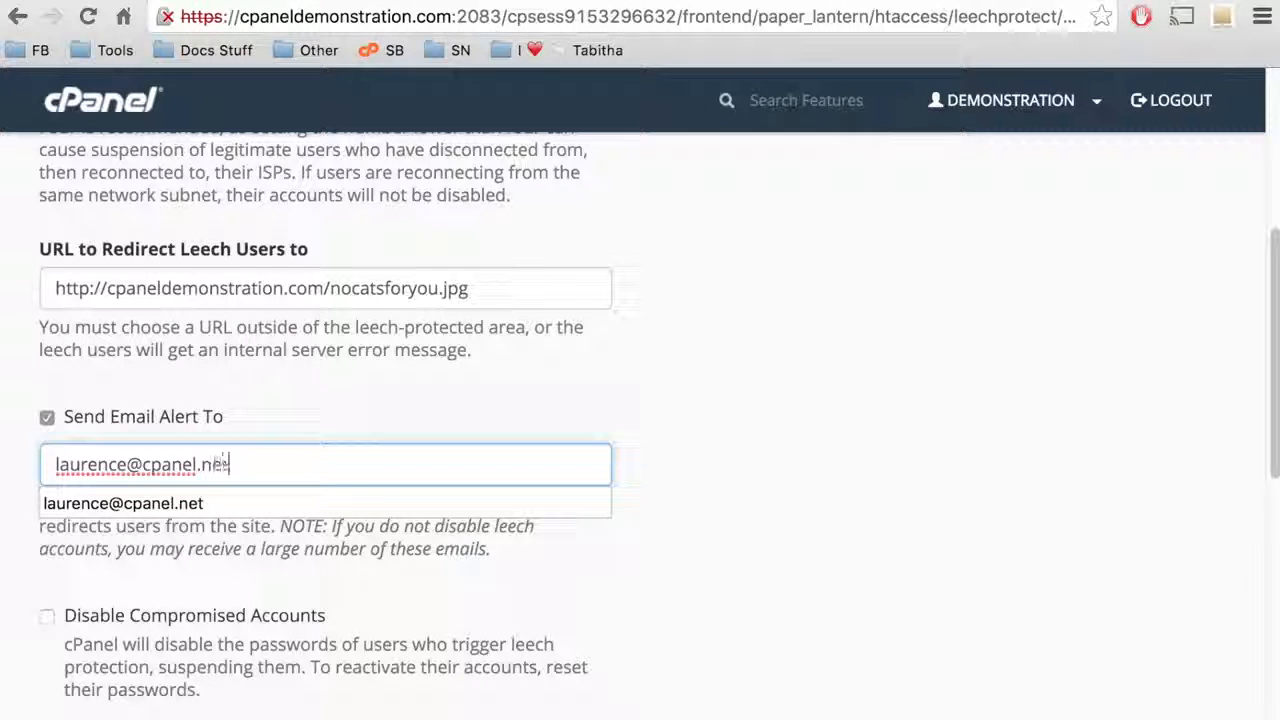
pyautogui.click(391, 417)
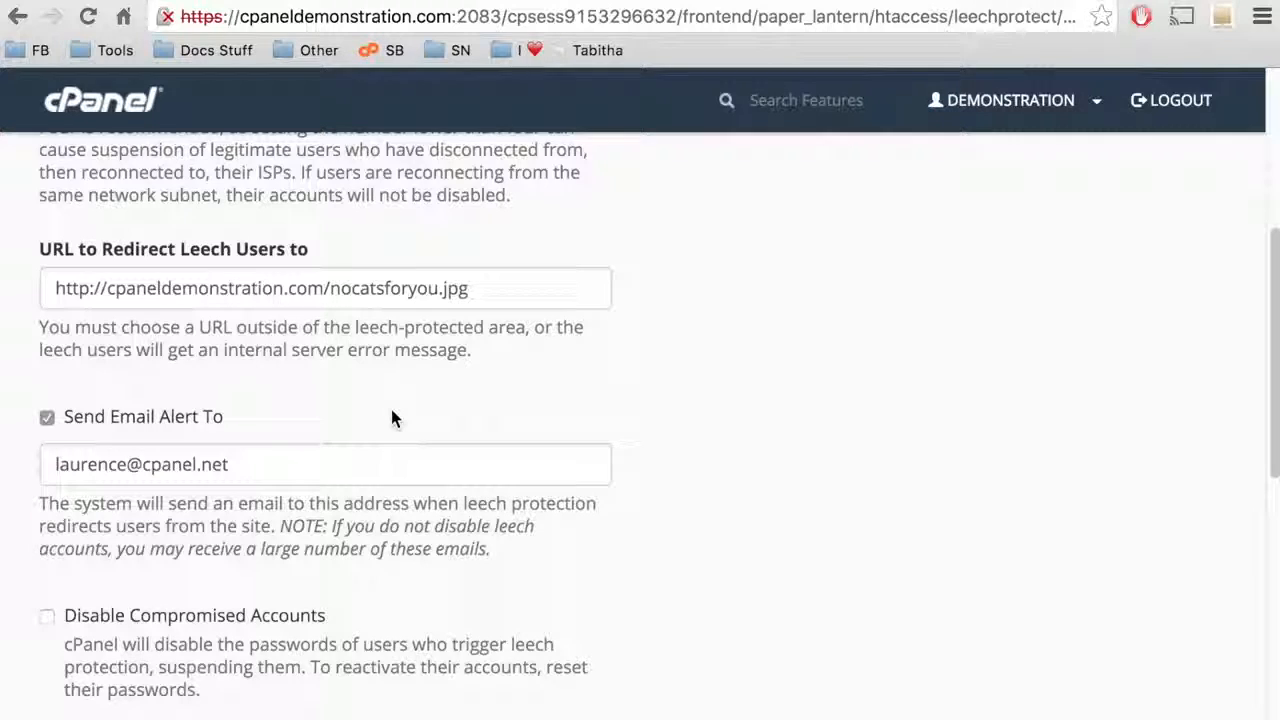
# Leave Disable Compromised Accounts unchecked and enable Leech Protection with these settings.
pyautogui.scroll(-1, 391, 418)
pyautogui.scroll(-1, 391, 418)
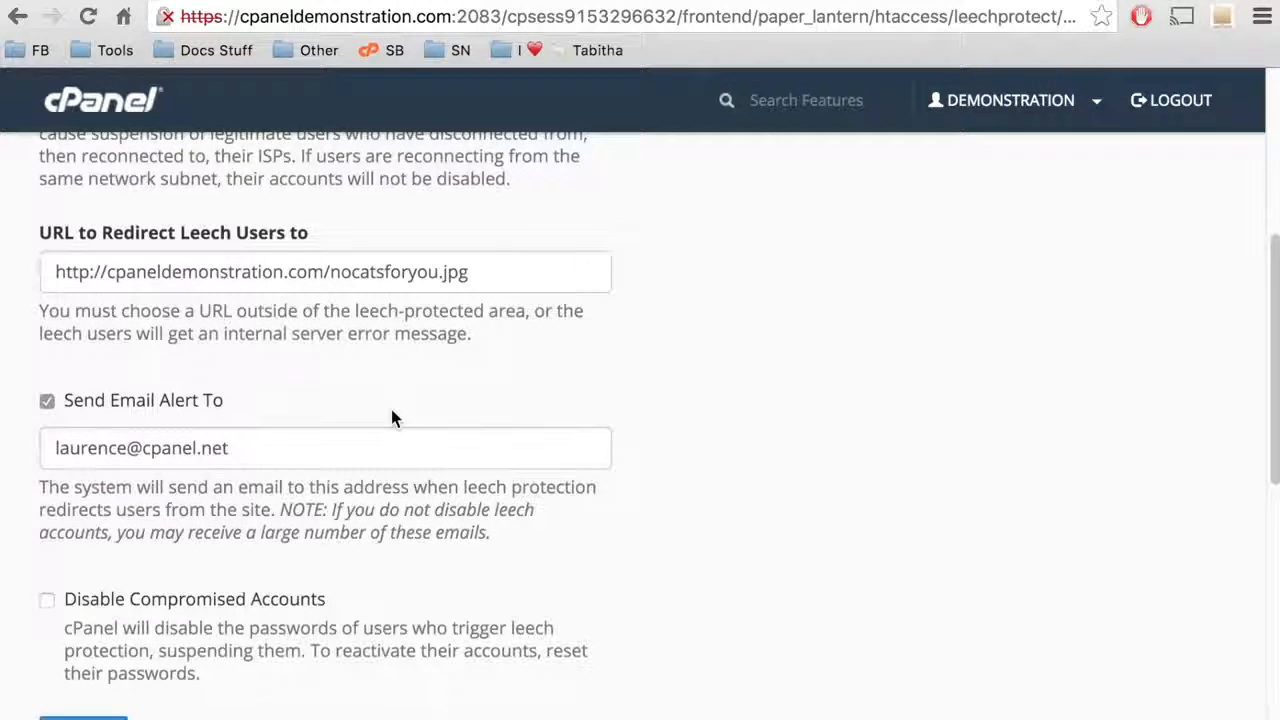
pyautogui.scroll(-3, 391, 418)
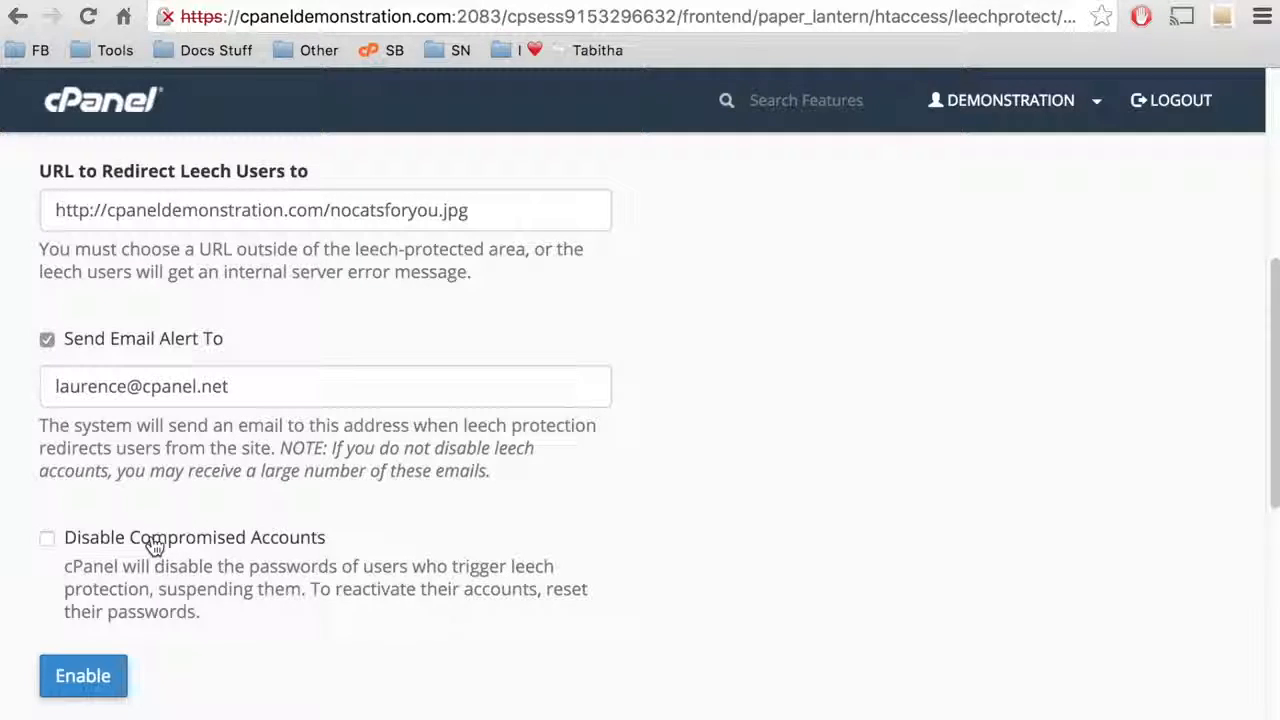
pyautogui.click(153, 544)
pyautogui.click(153, 544)
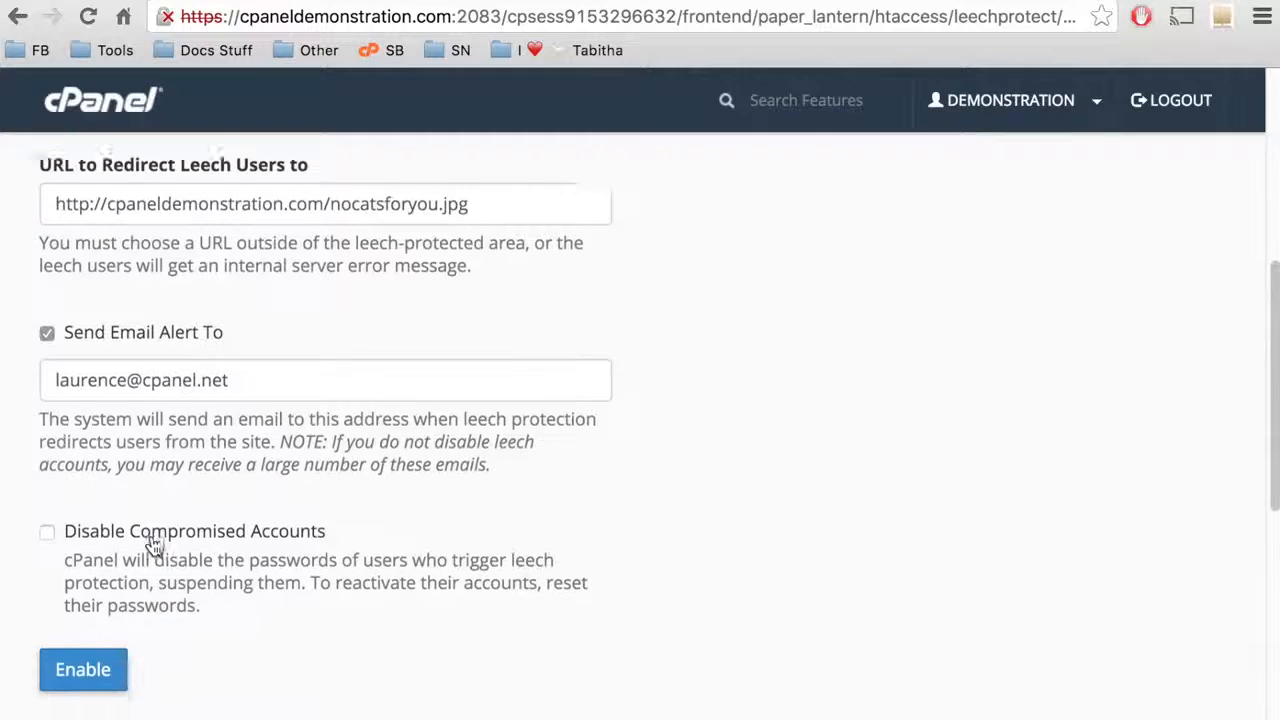
pyautogui.scroll(-3, 151, 546)
pyautogui.click(114, 550)
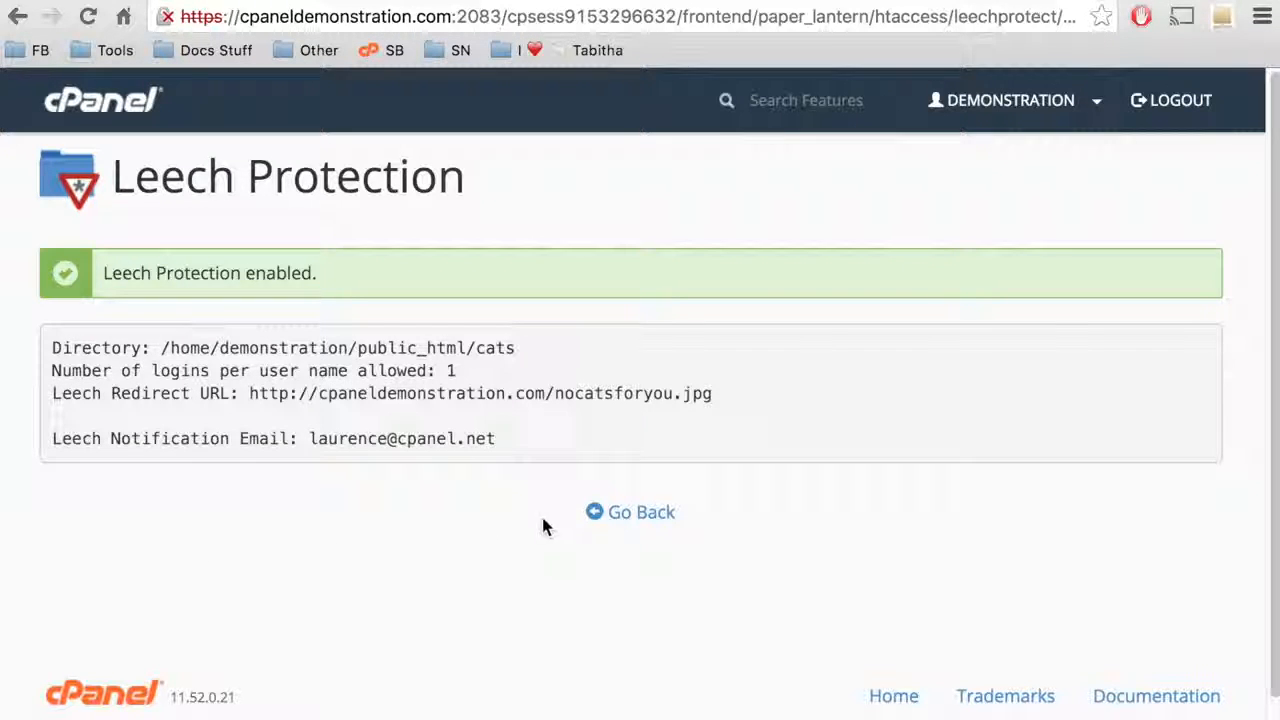
# Go back, load cpaneldemonstration.com/cats and sign in to view the cat image listing.
pyautogui.click(621, 530)
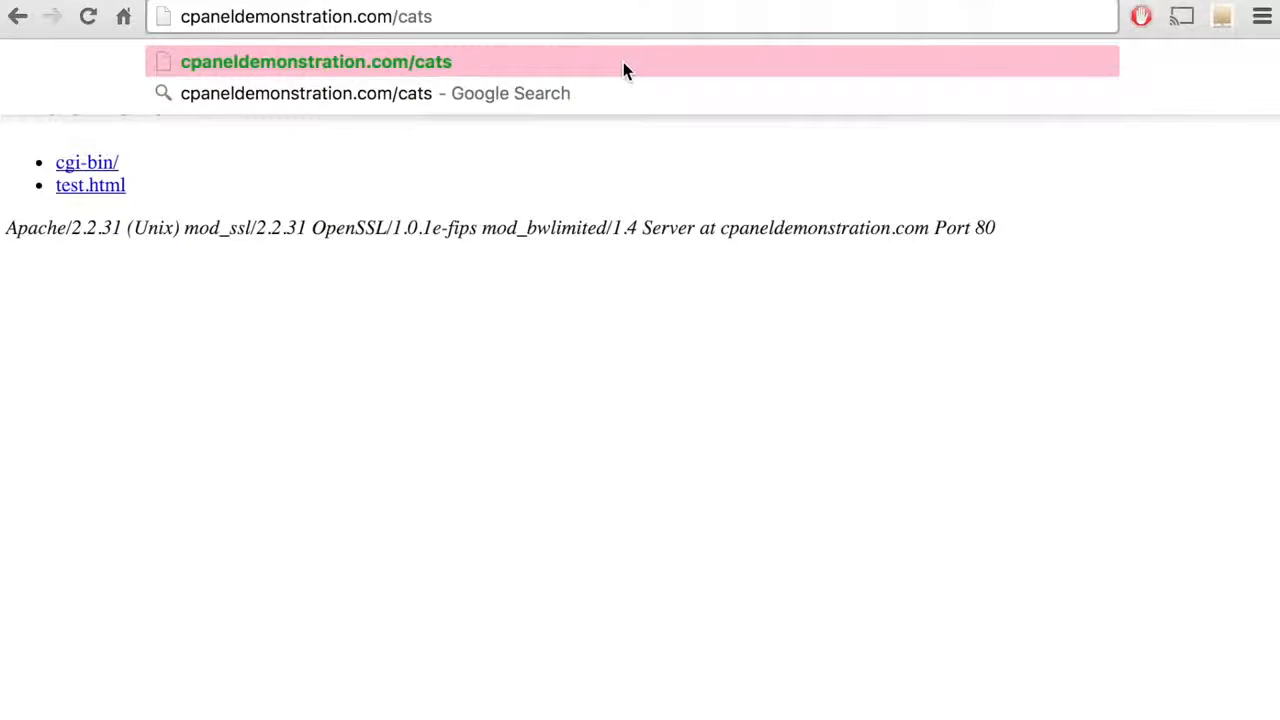
pyautogui.click(623, 62)
pyautogui.write('username')
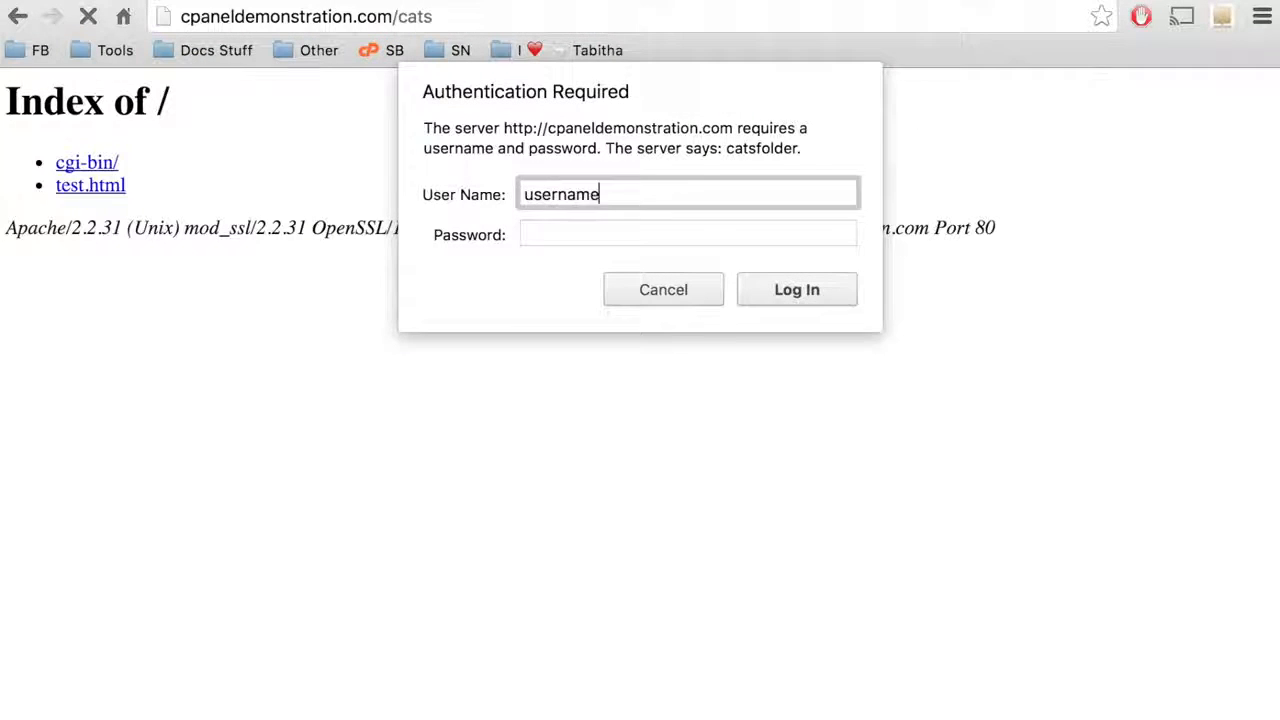
pyautogui.press('Tab')
pyautogui.write('password')
pyautogui.click(775, 283)
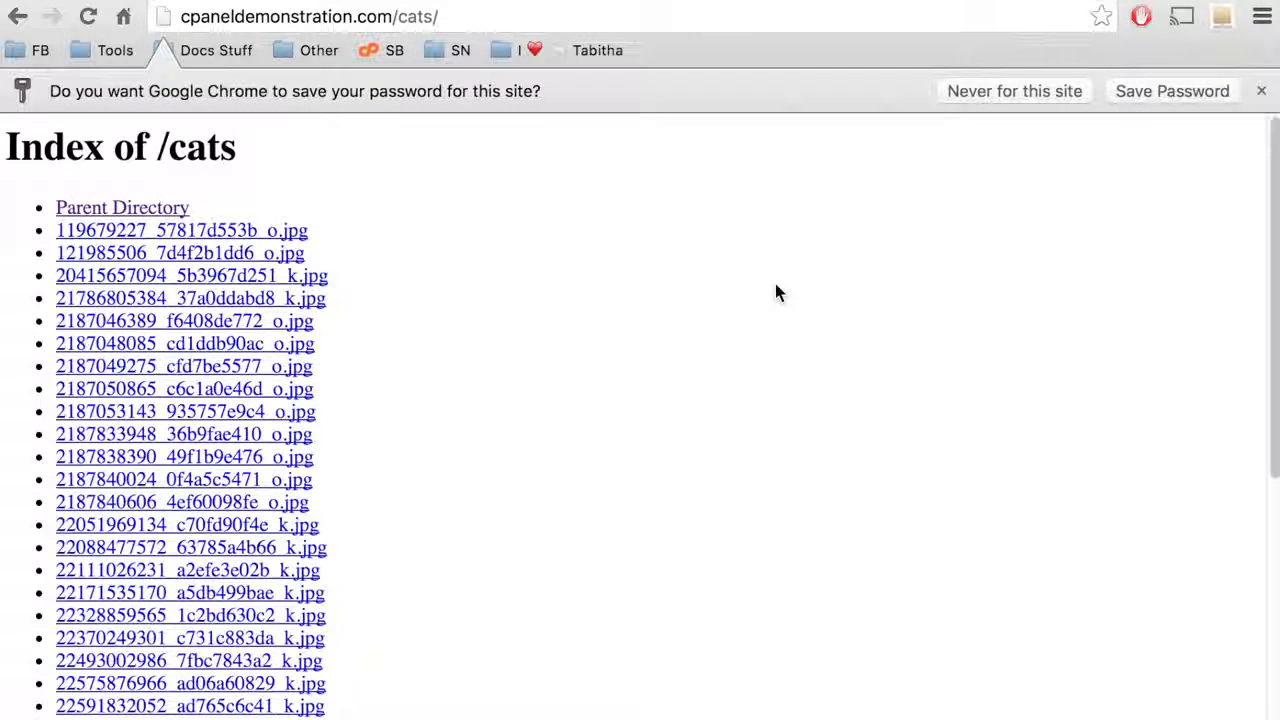
pyautogui.scroll(-2, 775, 283)
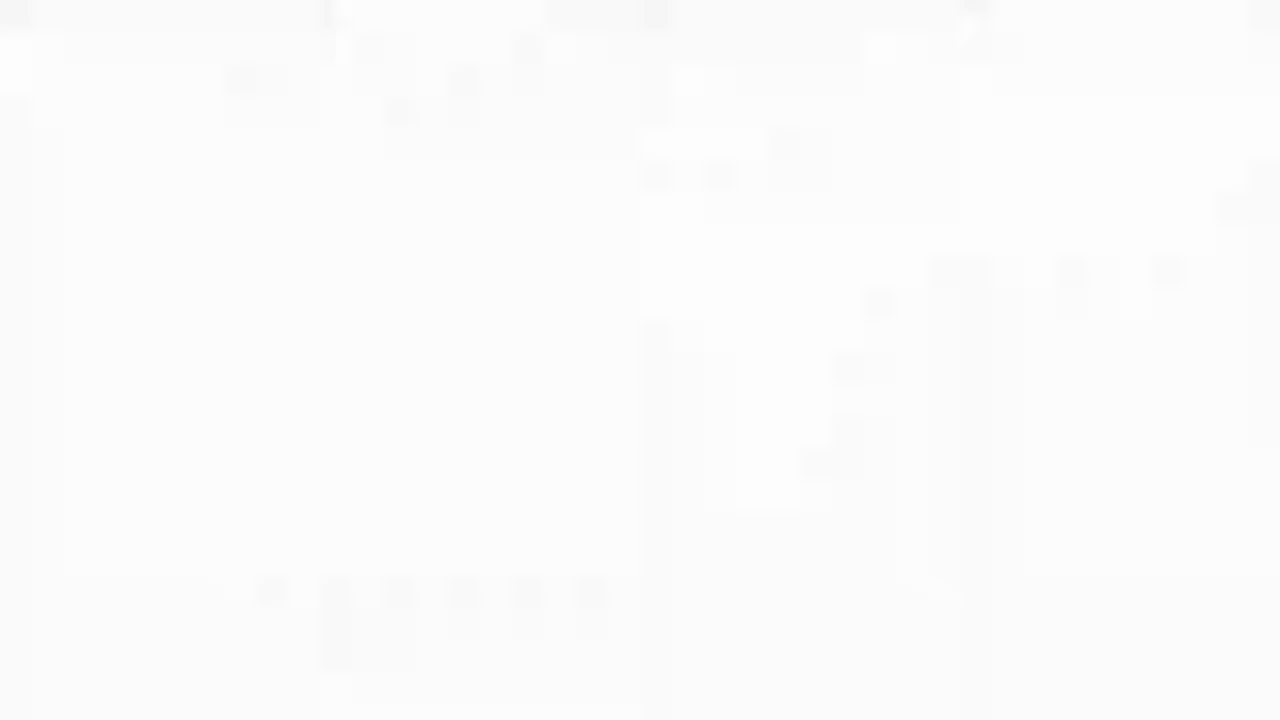
# Sign in to /cats again with the account credentials to trigger the nocatsforyou.jpg redirect.
pyautogui.write('username')
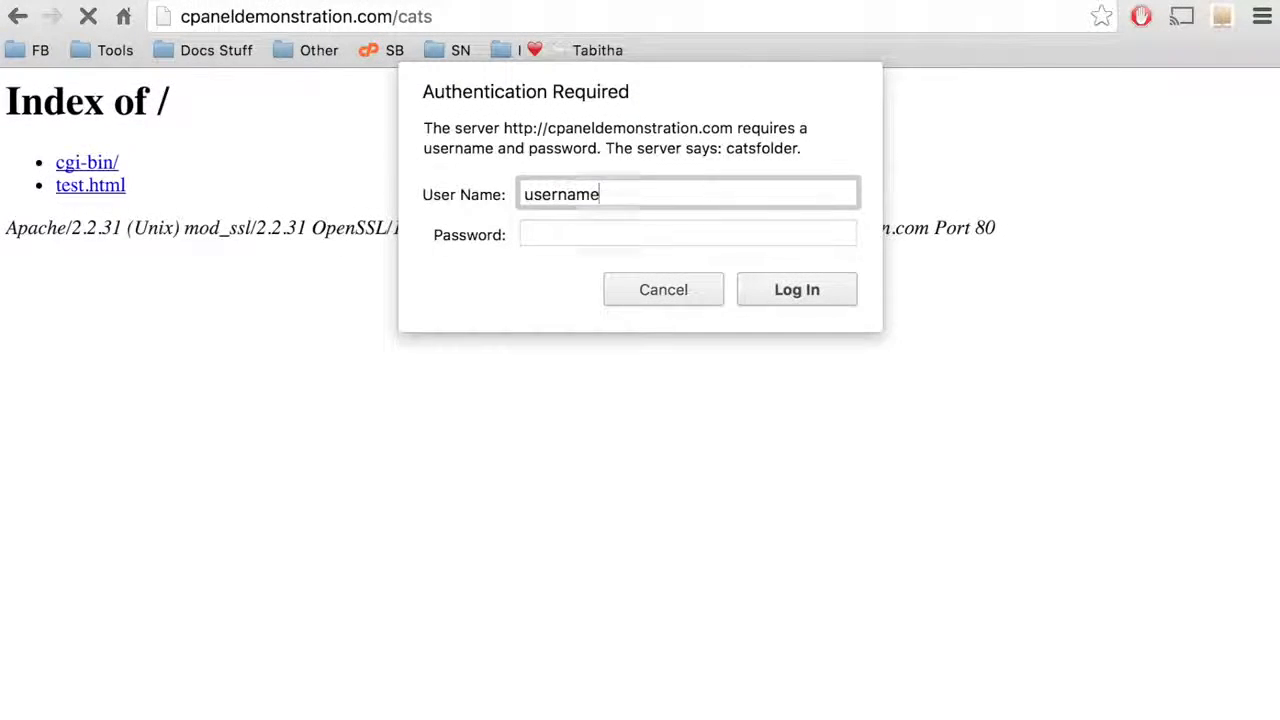
pyautogui.press('Tab')
pyautogui.write('password')
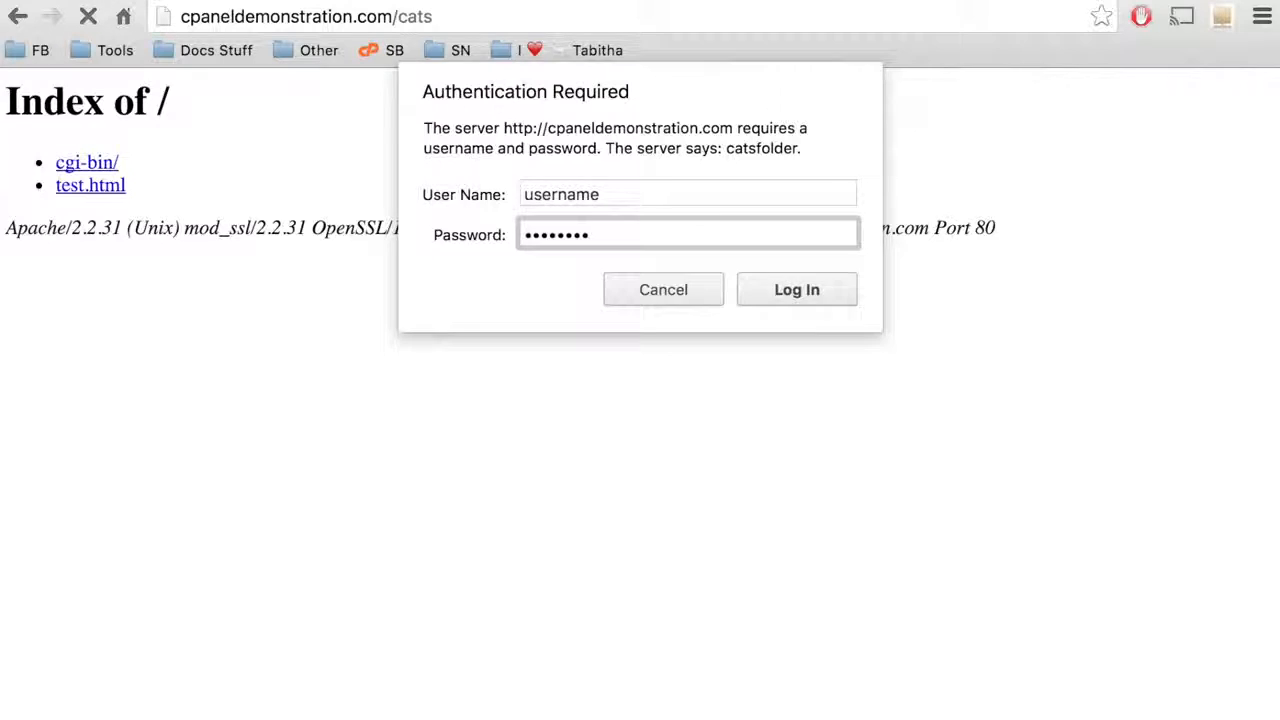
pyautogui.click(778, 290)
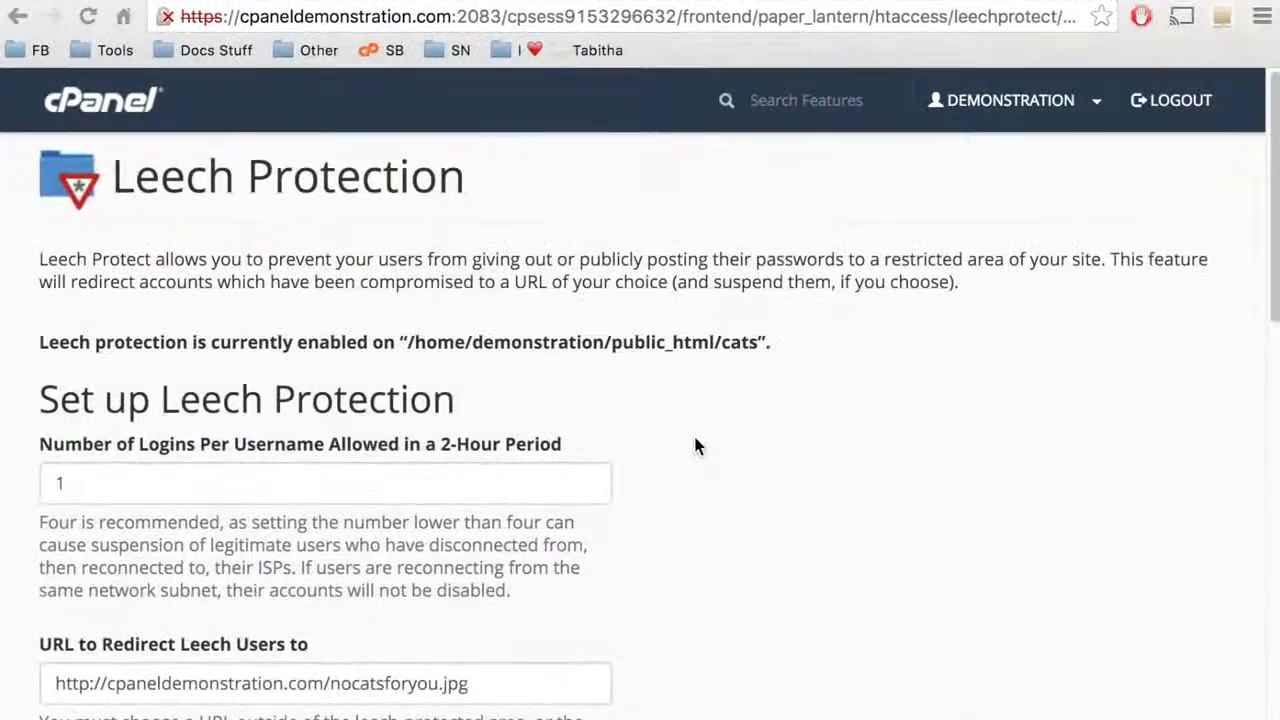
# Disable Leech Protection on the cats folder from the Disable Protection section.
pyautogui.scroll(-5, 695, 438)
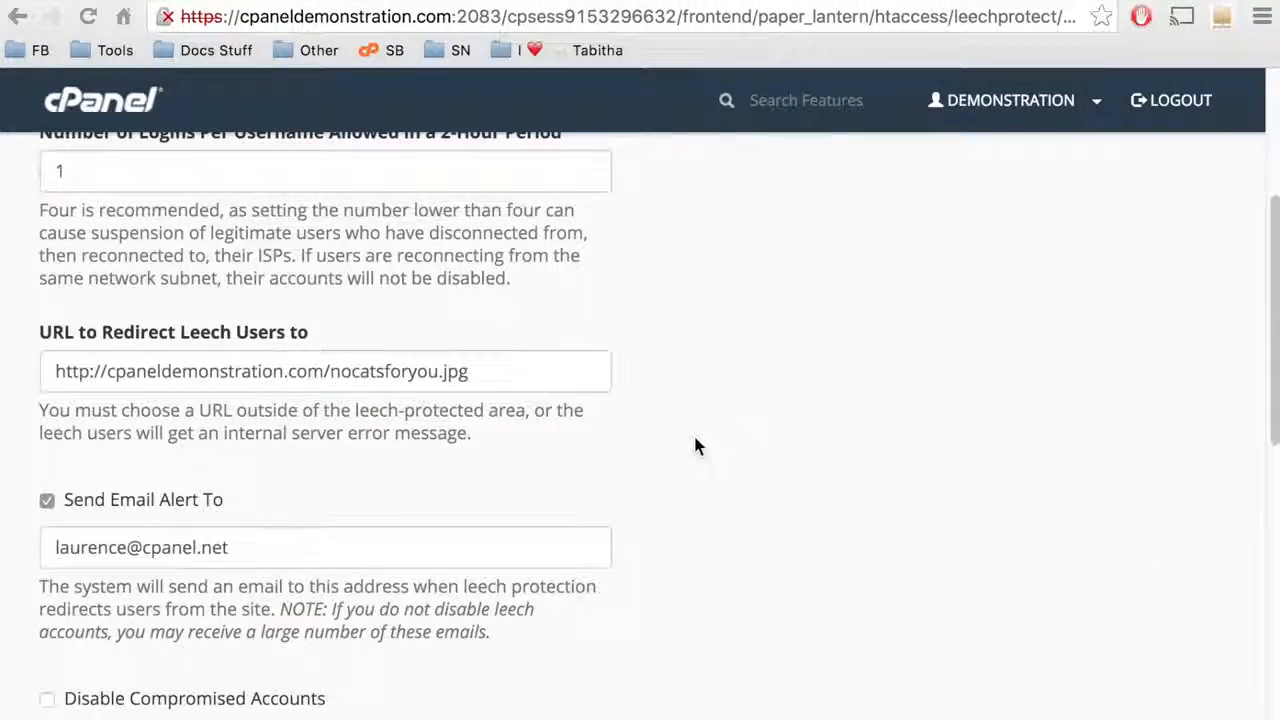
pyautogui.scroll(-5, 697, 447)
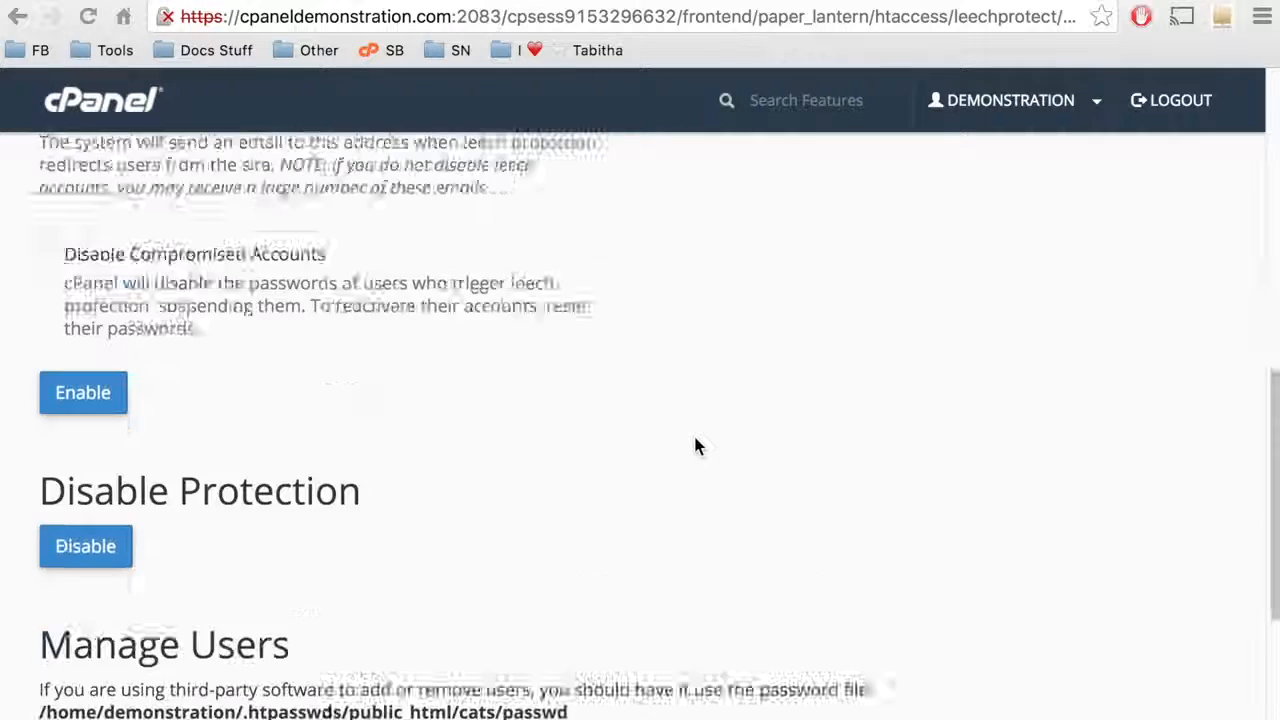
pyautogui.scroll(-2, 697, 447)
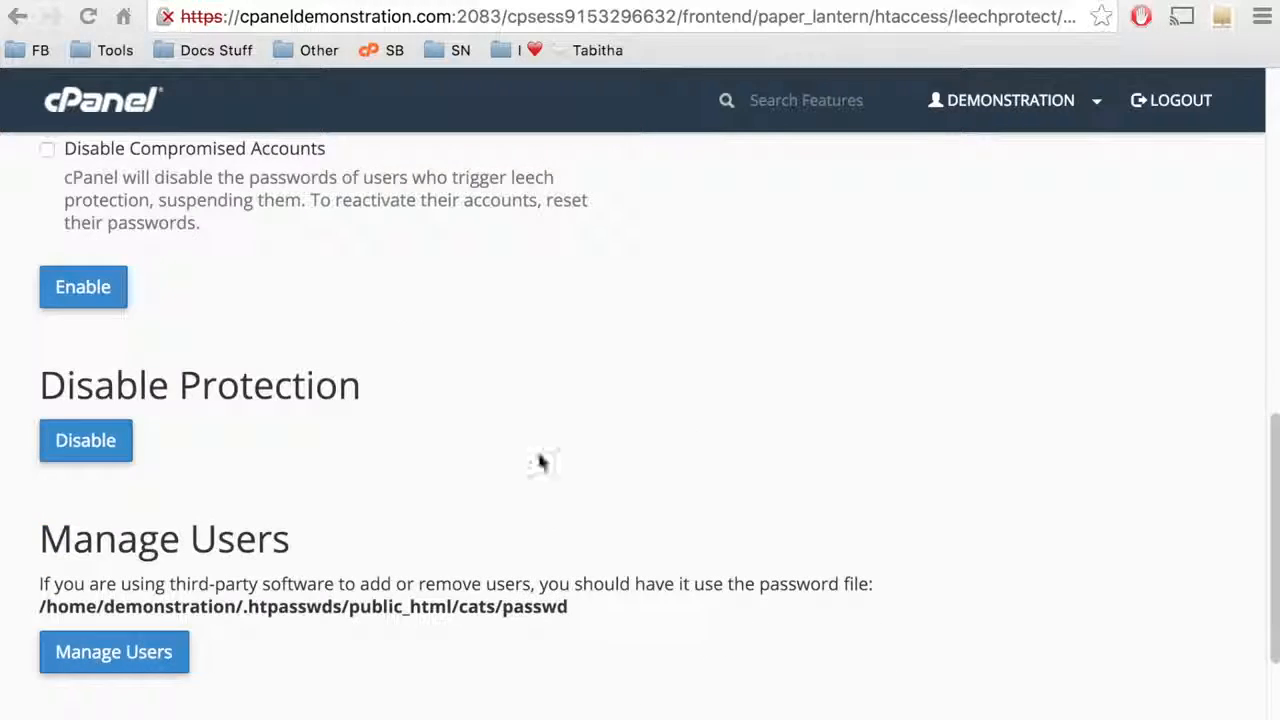
pyautogui.click(107, 451)
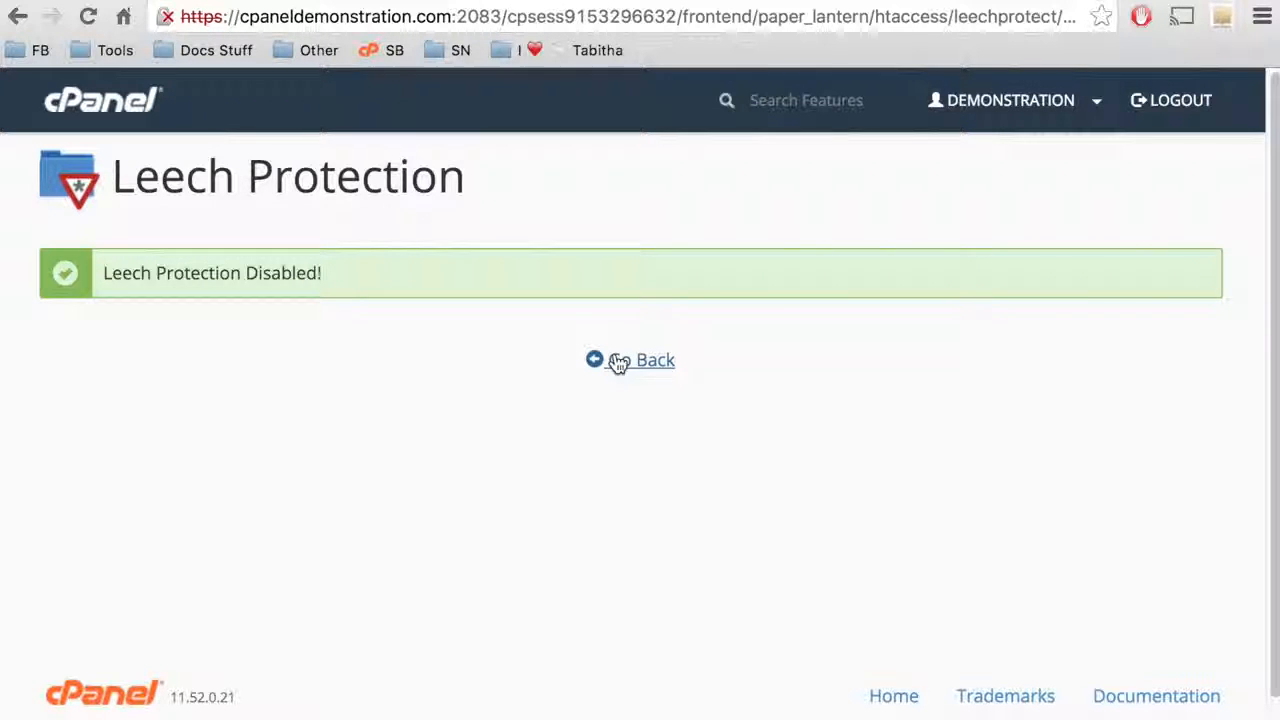
# Go back to the Leech Protection page and open Manage Users for the protected cats folder.
pyautogui.click(651, 362)
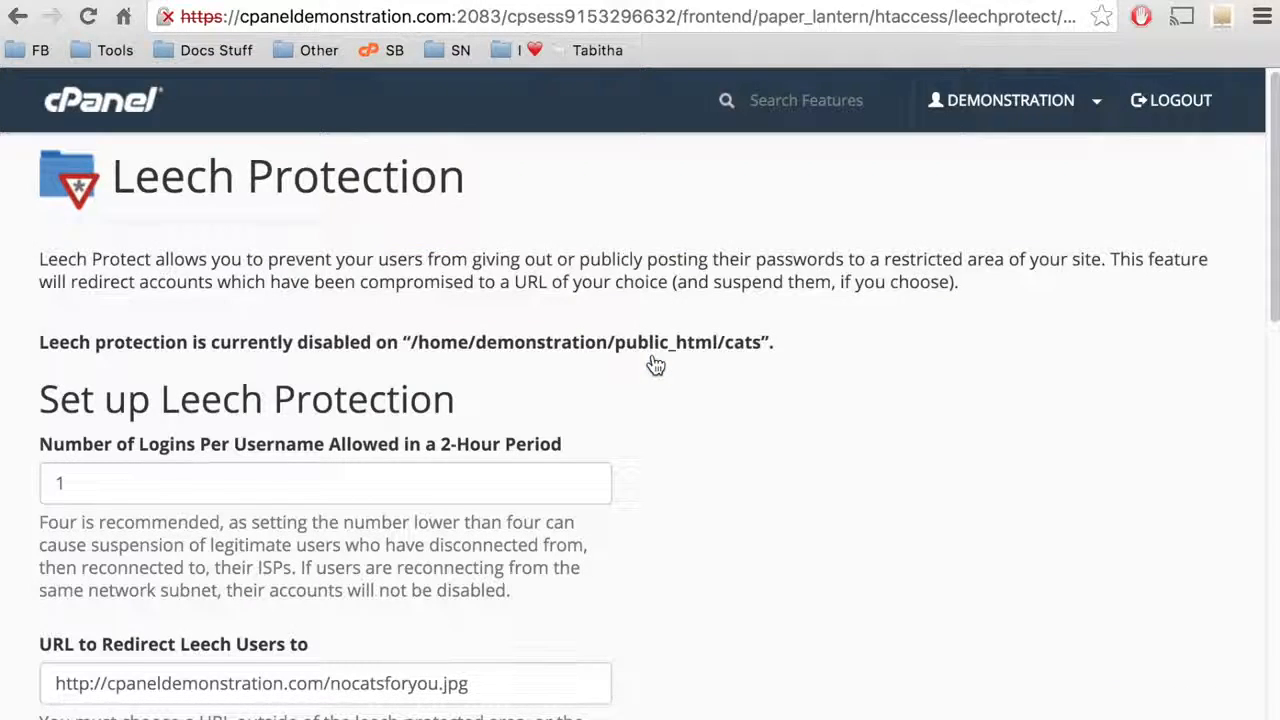
pyautogui.scroll(-5, 655, 365)
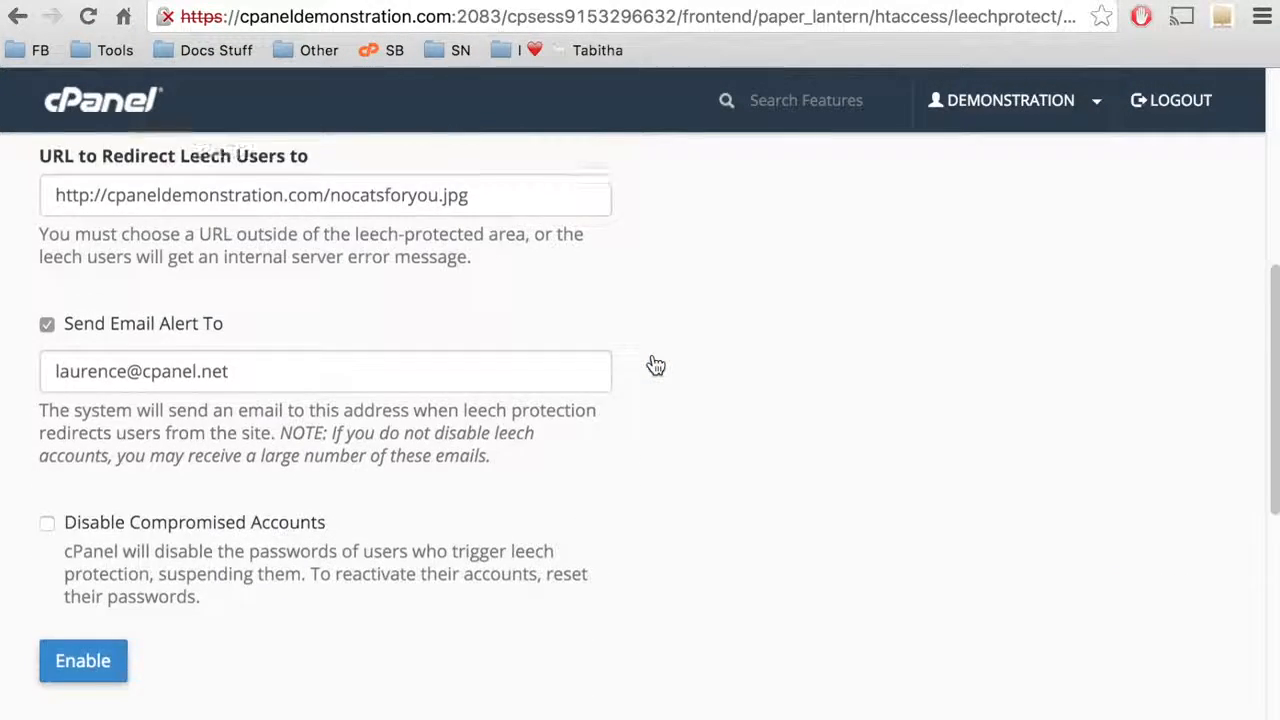
pyautogui.scroll(-5, 655, 365)
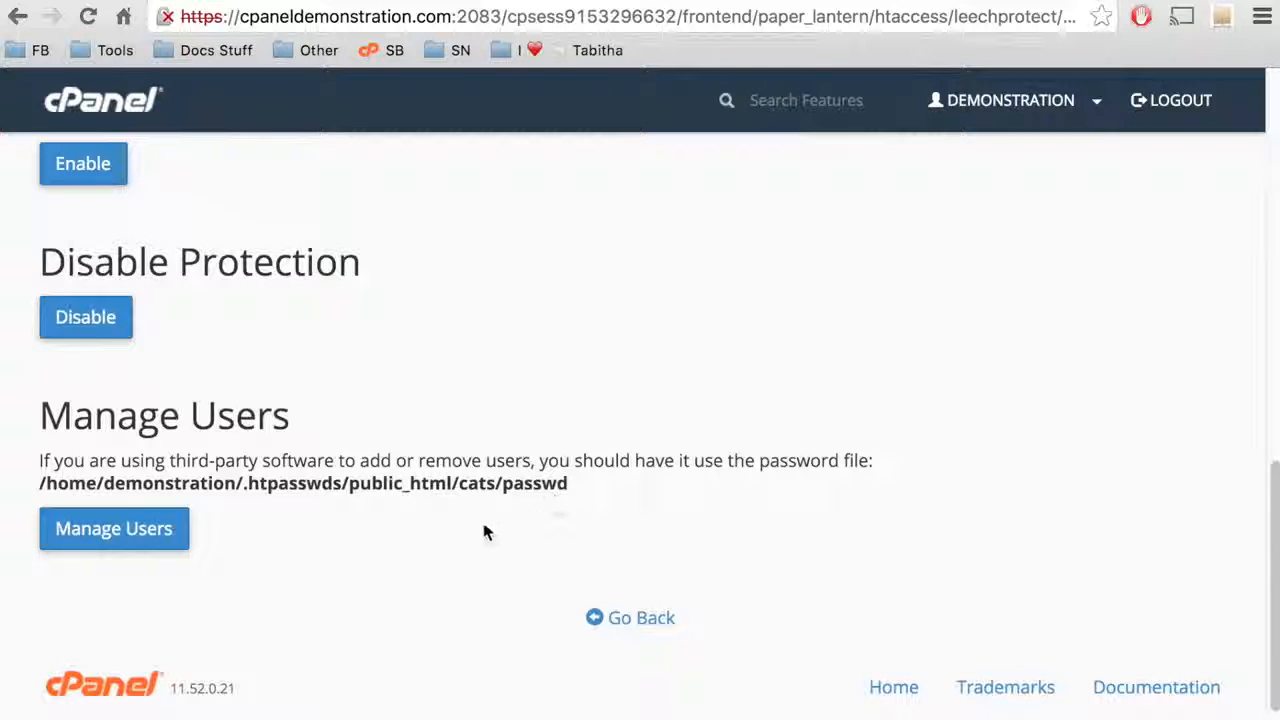
pyautogui.click(125, 543)
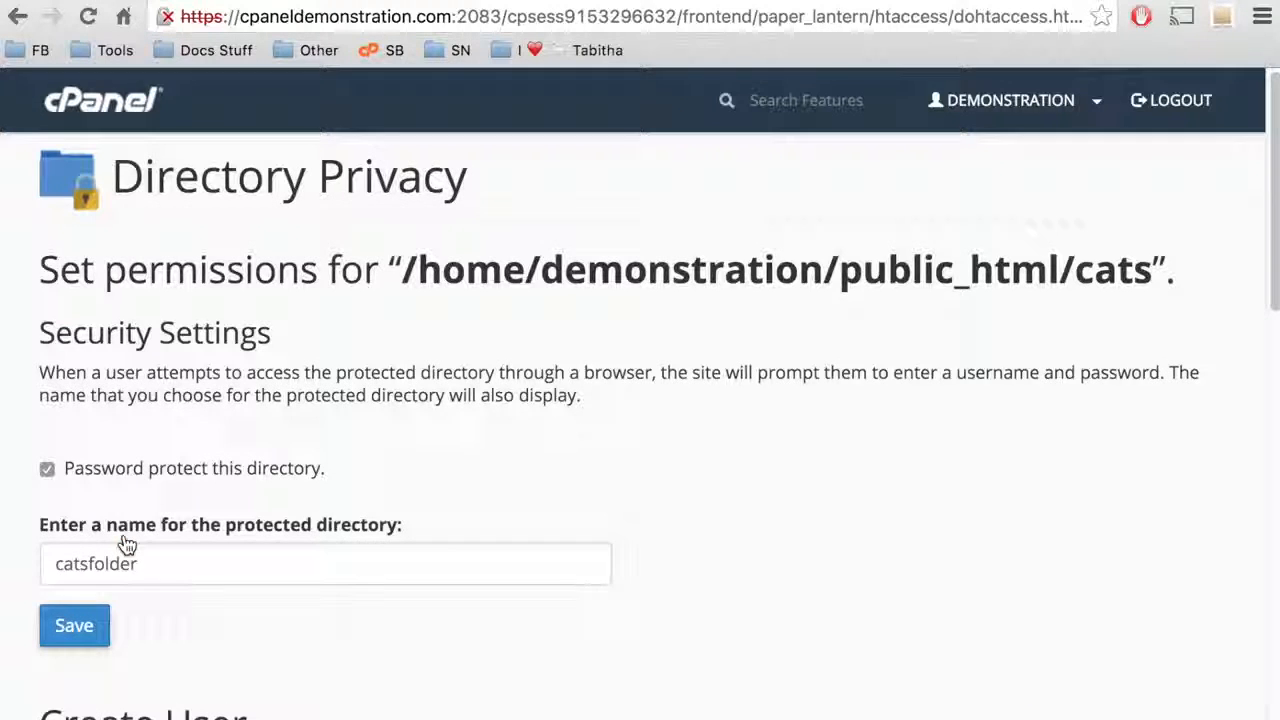